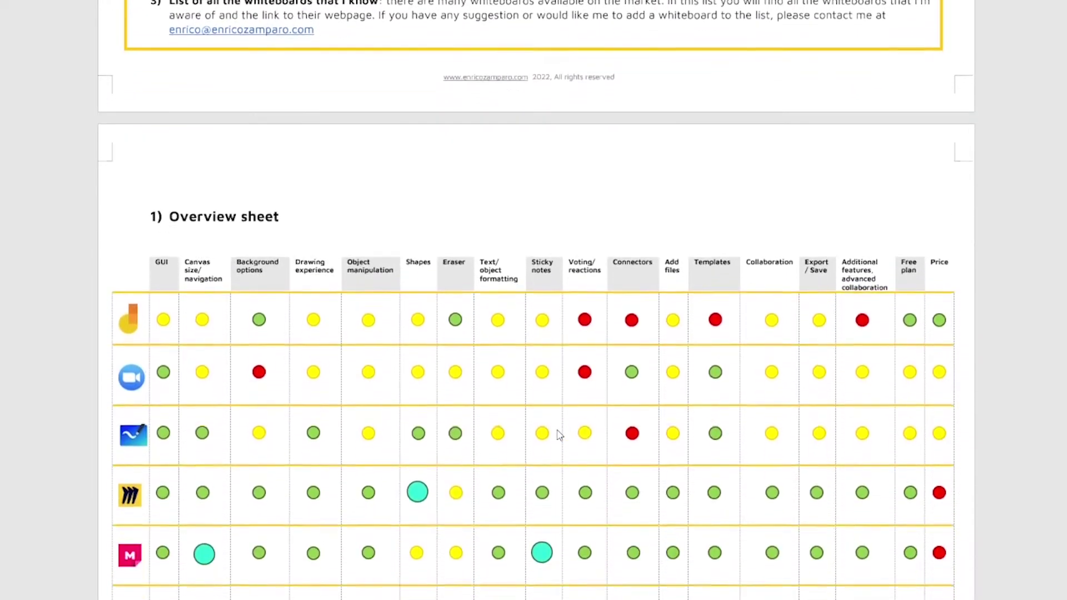
{"action": "scroll", "coordinate": [555, 429], "scroll_direction": "down", "scroll_amount": 10}
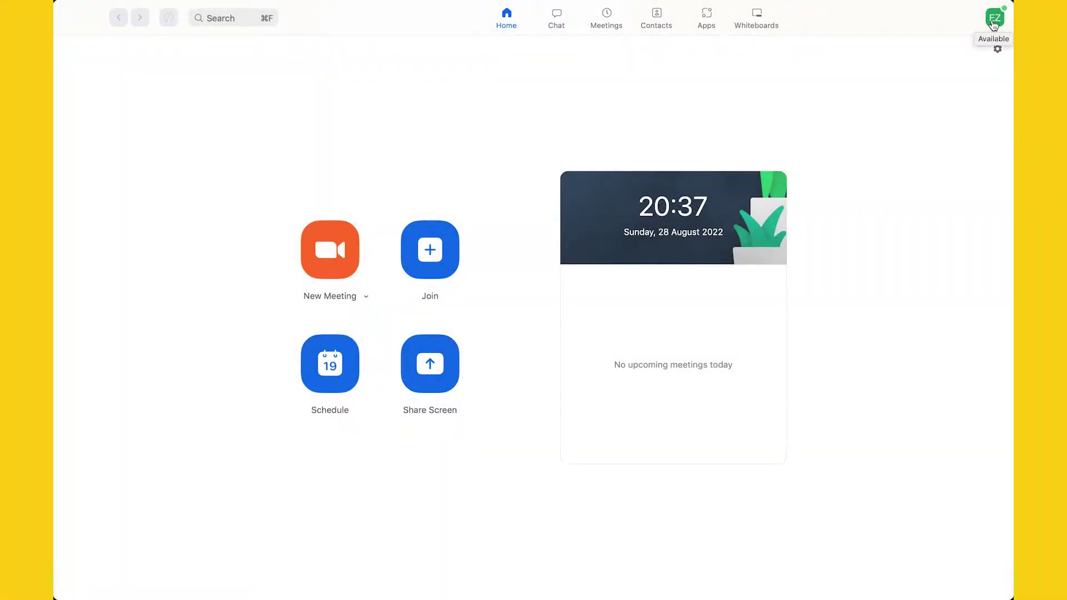
Step: Confirm Zoom version 5.11.9 in About Zoom, then go to Whiteboards
{"action": "left_click", "coordinate": [993, 23]}
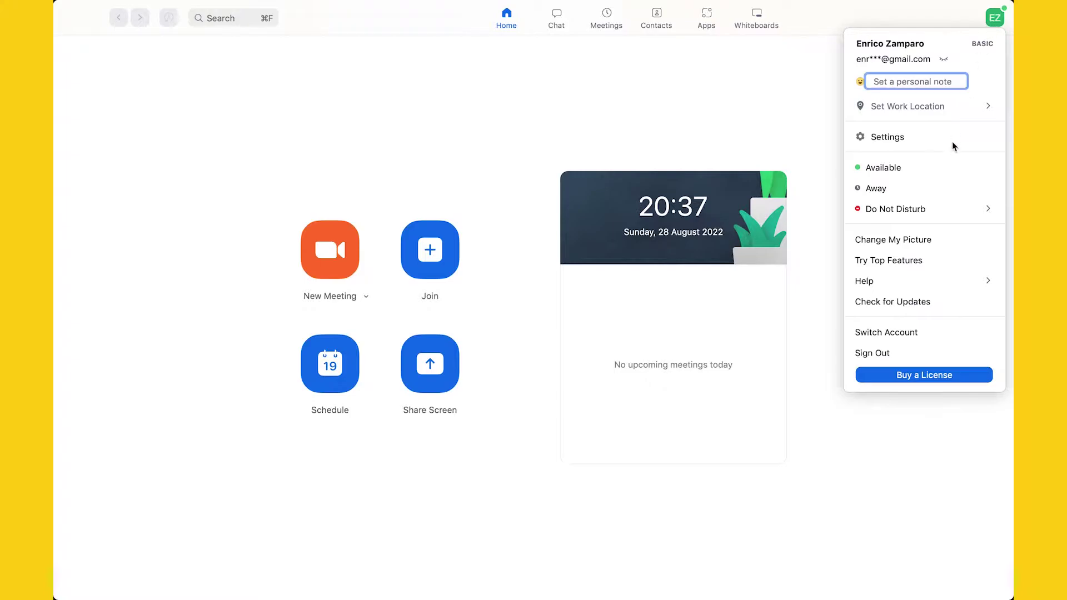
{"action": "mouse_move", "coordinate": [895, 285]}
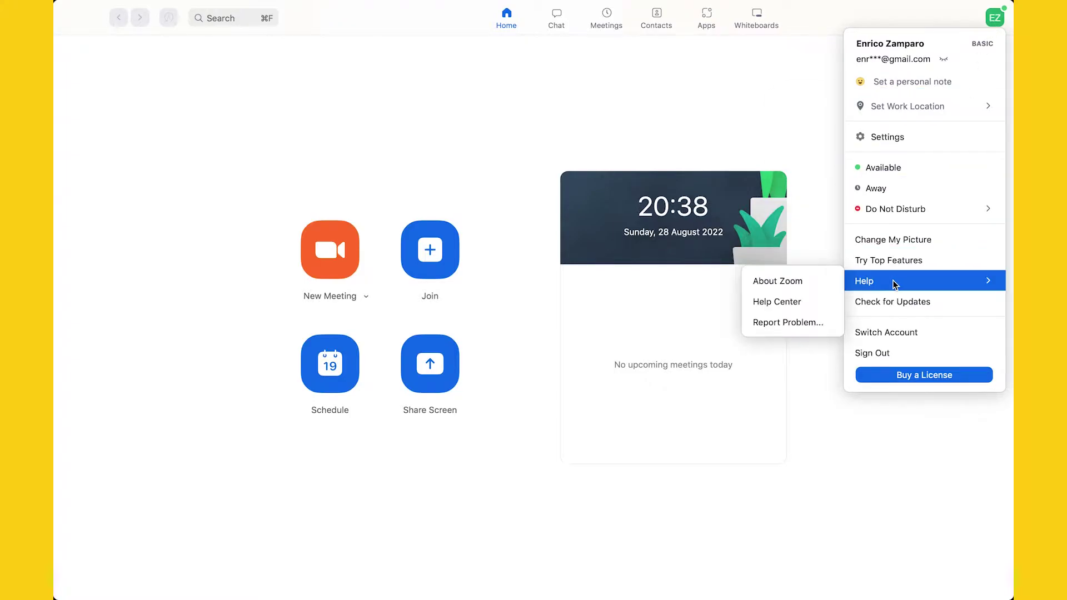
{"action": "left_click", "coordinate": [804, 284]}
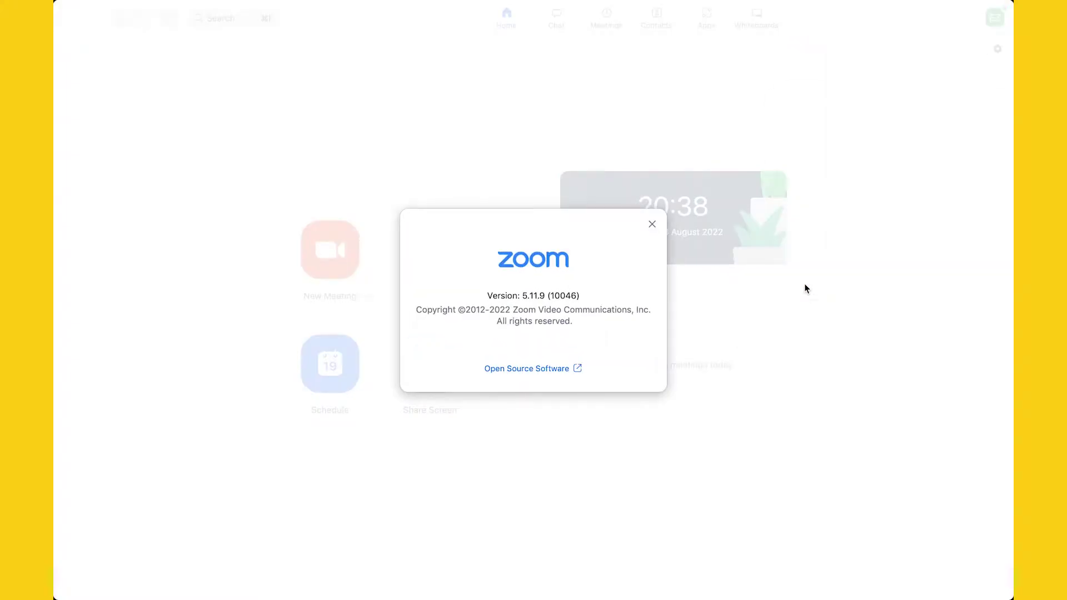
{"action": "left_click", "coordinate": [805, 284]}
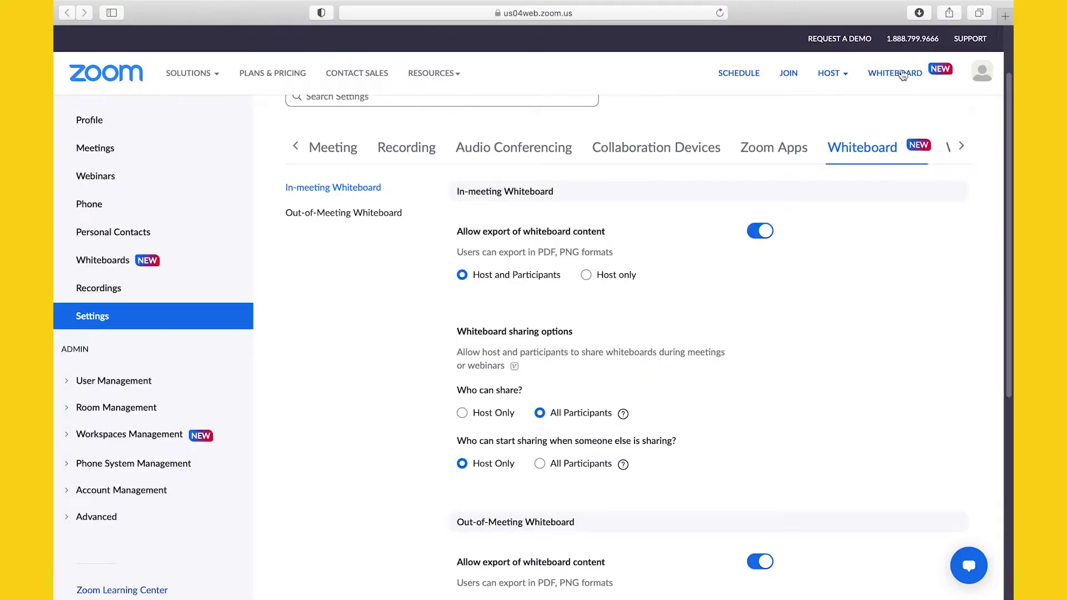
{"action": "left_click", "coordinate": [901, 76]}
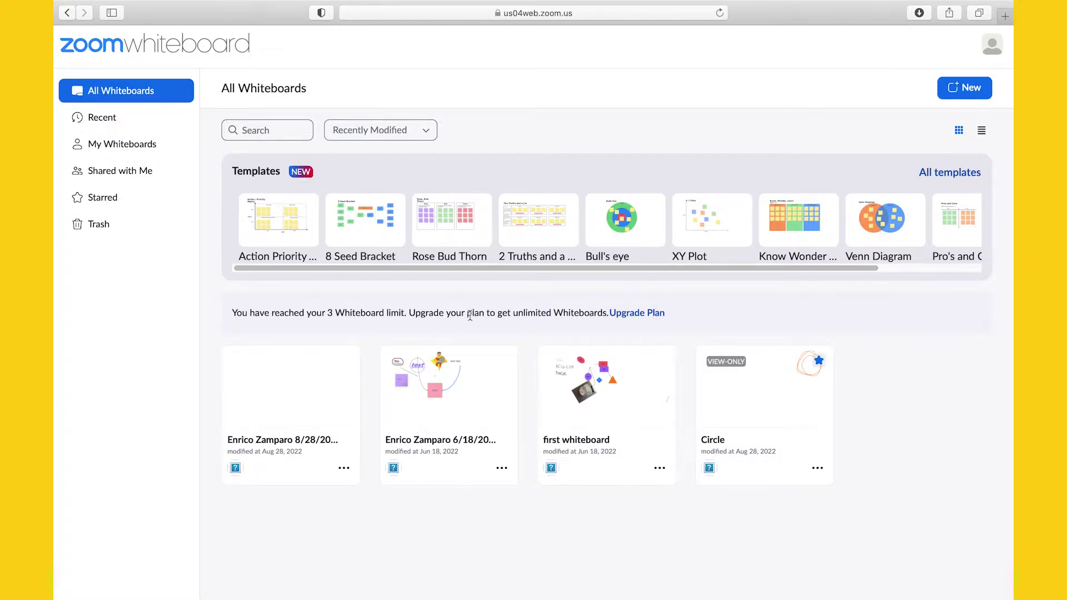
Step: Preview the Action Priority Matrix, 8 Seed Bracket, Rose Bud Thorn, Bull's eye and XY Plot templates
{"action": "left_click_drag", "start_coordinate": [528, 267], "coordinate": [500, 267]}
{"action": "left_click", "coordinate": [283, 225]}
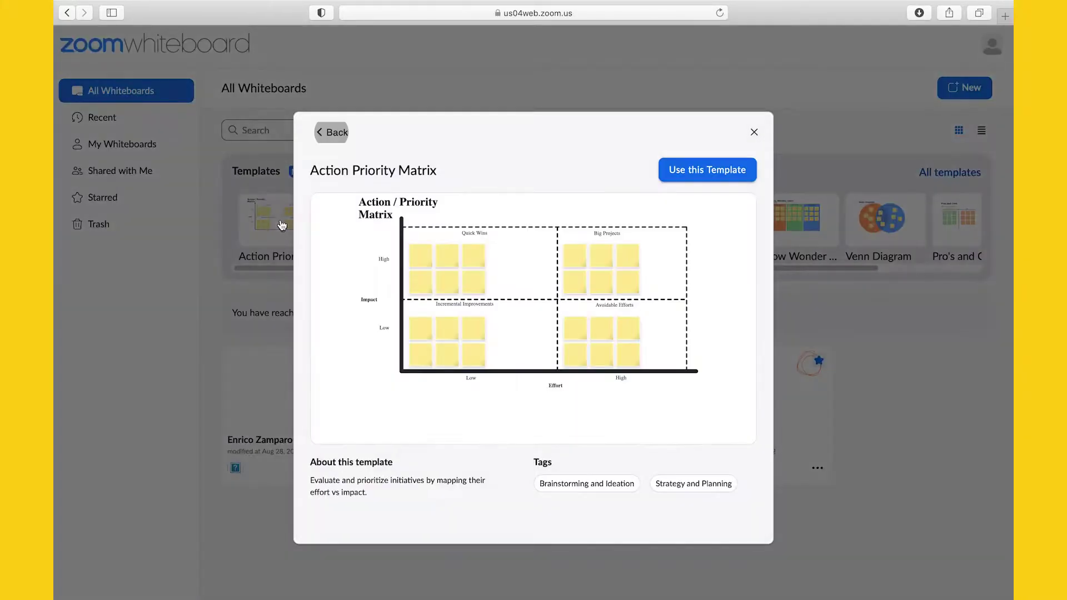
{"action": "left_click", "coordinate": [361, 224]}
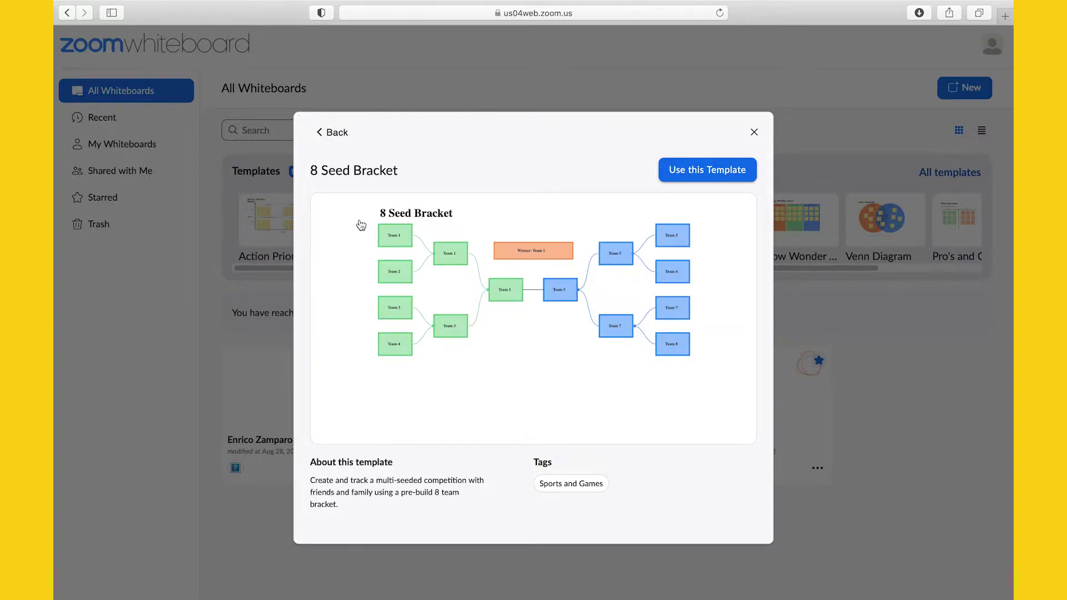
{"action": "left_click", "coordinate": [753, 218]}
{"action": "left_click", "coordinate": [547, 225]}
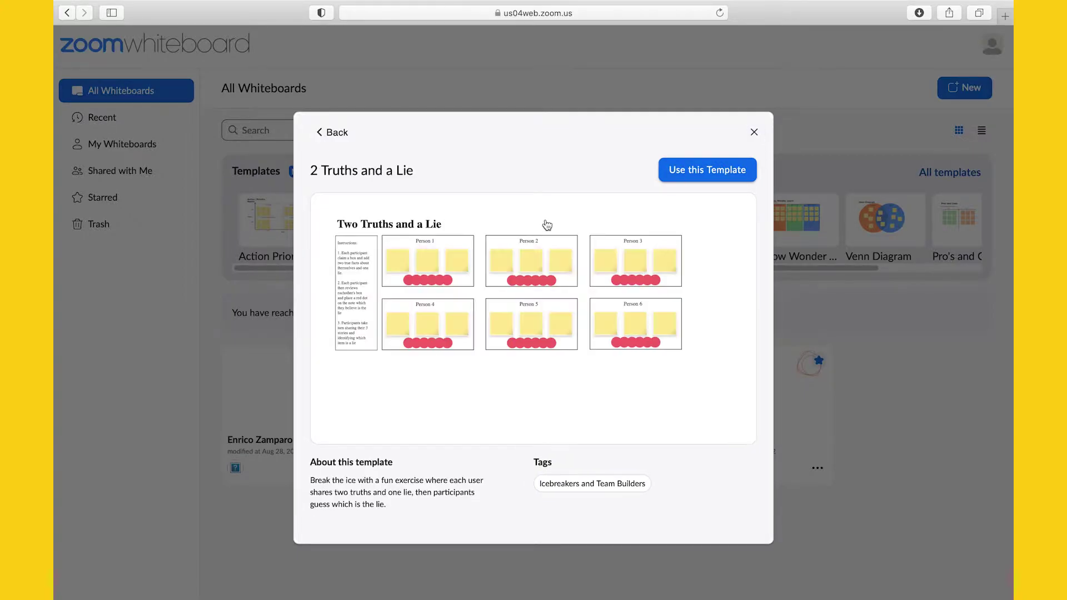
{"action": "left_click", "coordinate": [631, 233]}
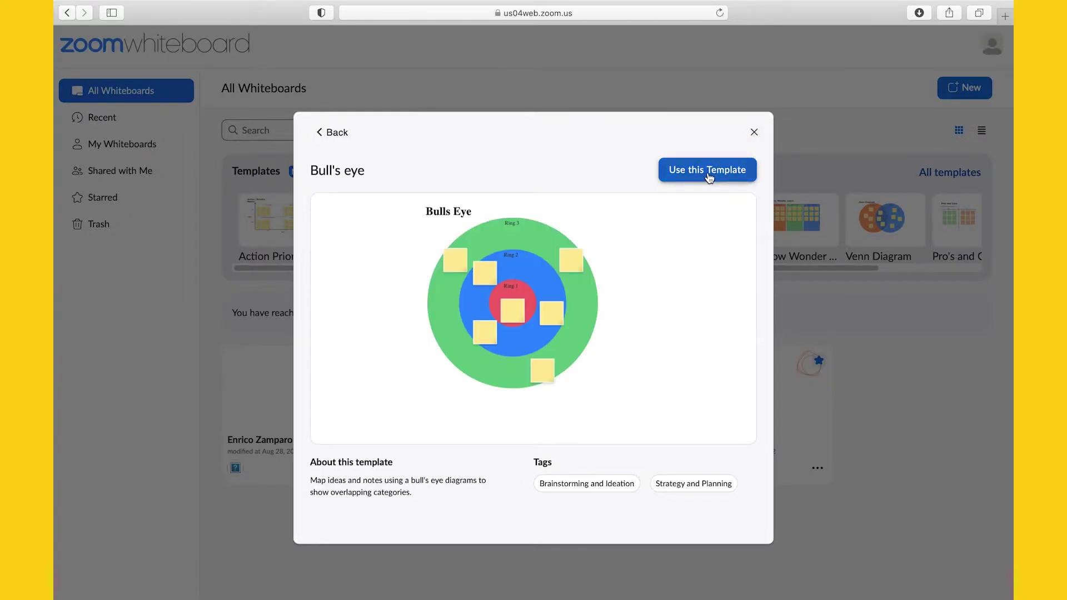
{"action": "left_click", "coordinate": [755, 133]}
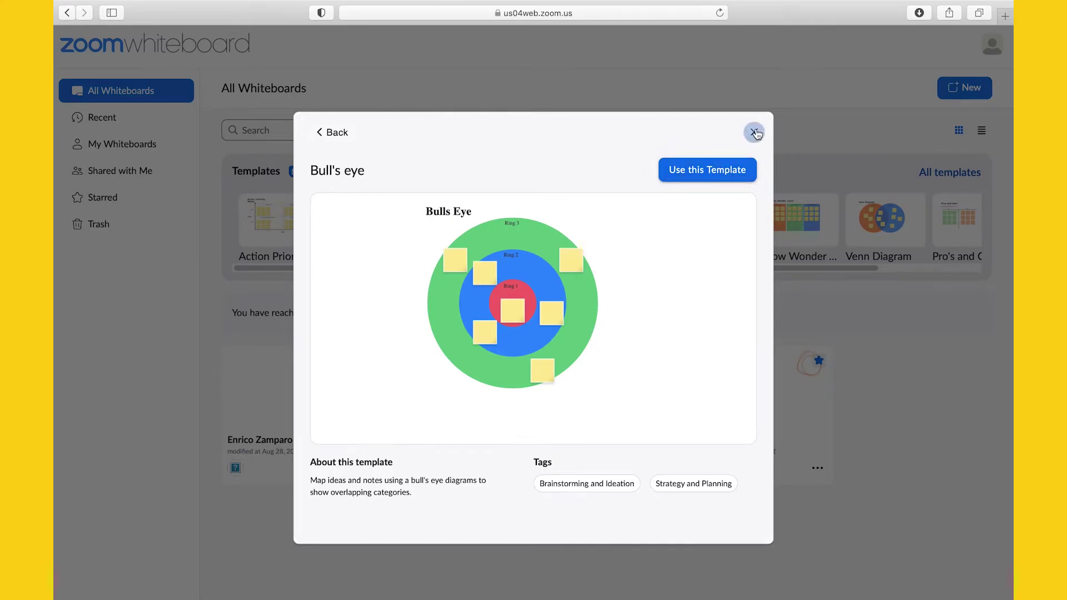
{"action": "left_click", "coordinate": [711, 223]}
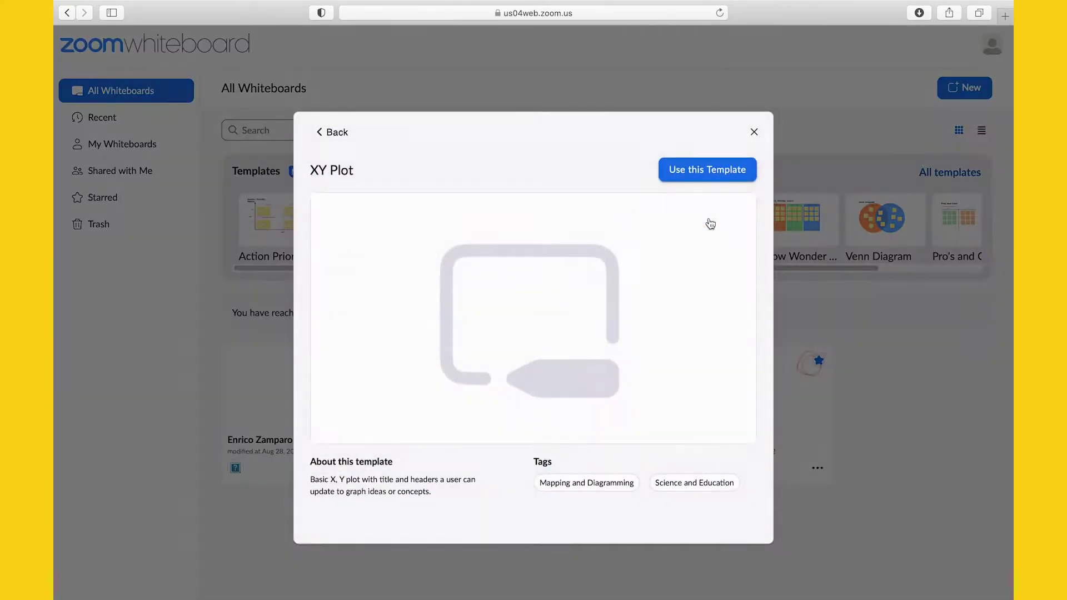
{"action": "left_click", "coordinate": [755, 133]}
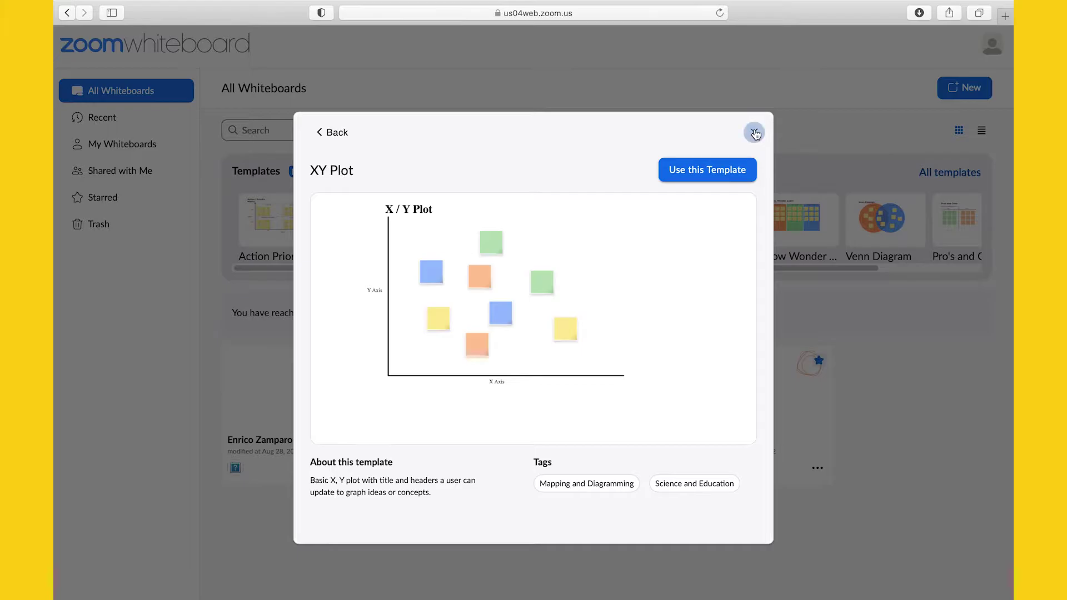
Step: Create a new whiteboard from the Pro's and Con's template
{"action": "left_click_drag", "start_coordinate": [721, 266], "coordinate": [832, 274]}
{"action": "left_click", "coordinate": [856, 236]}
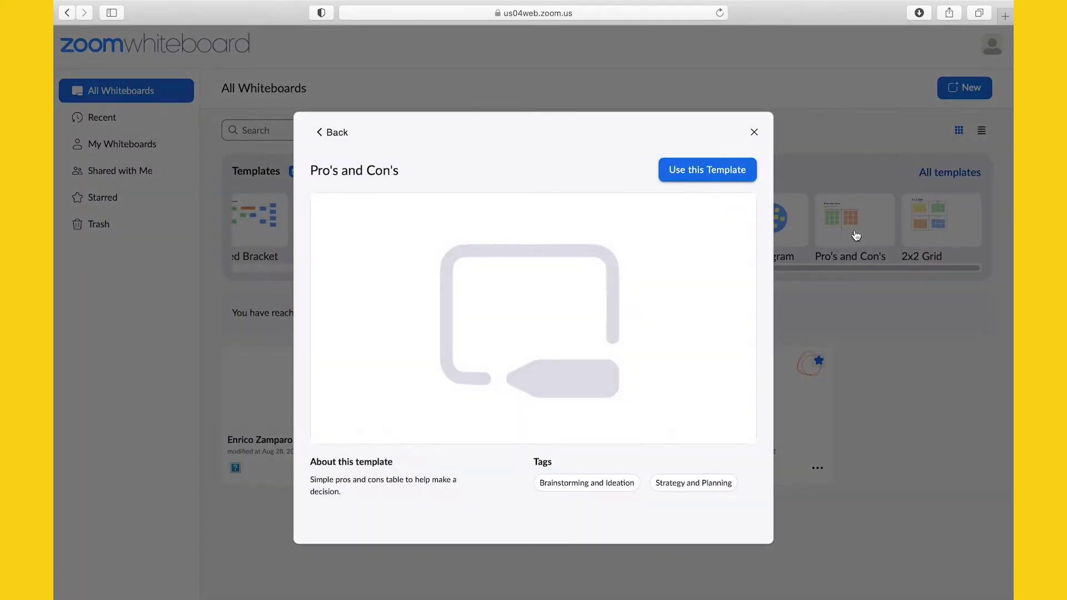
{"action": "left_click", "coordinate": [706, 169]}
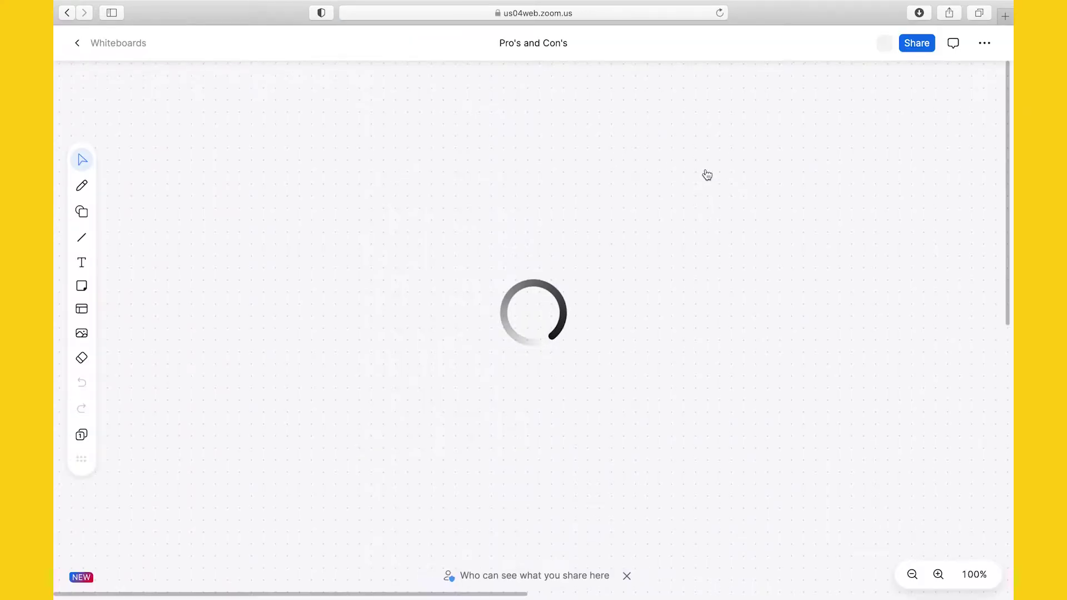
{"action": "left_click", "coordinate": [82, 187]}
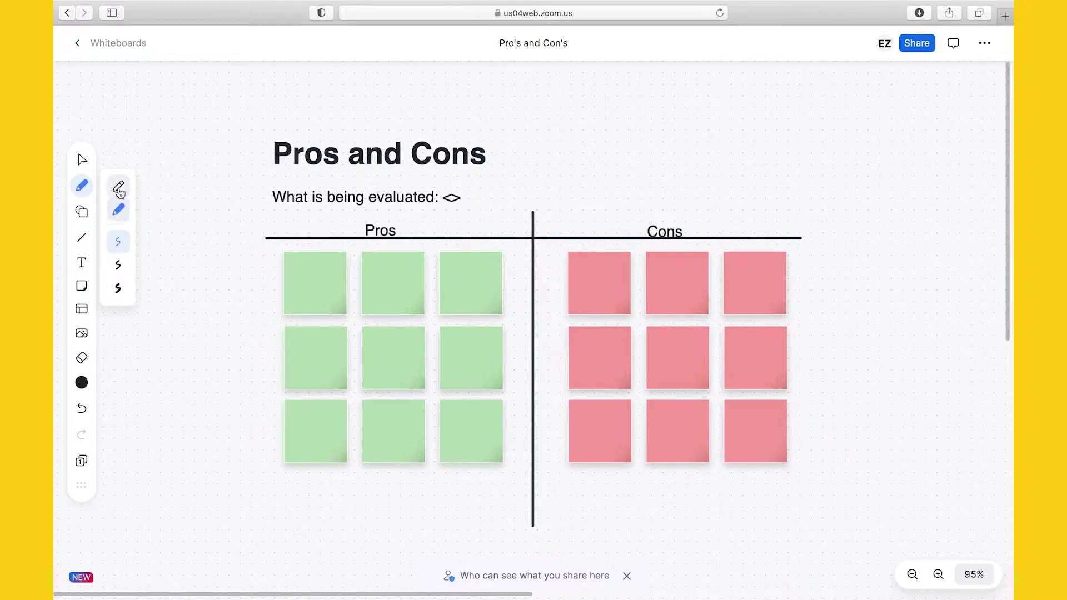
{"action": "left_click", "coordinate": [83, 385]}
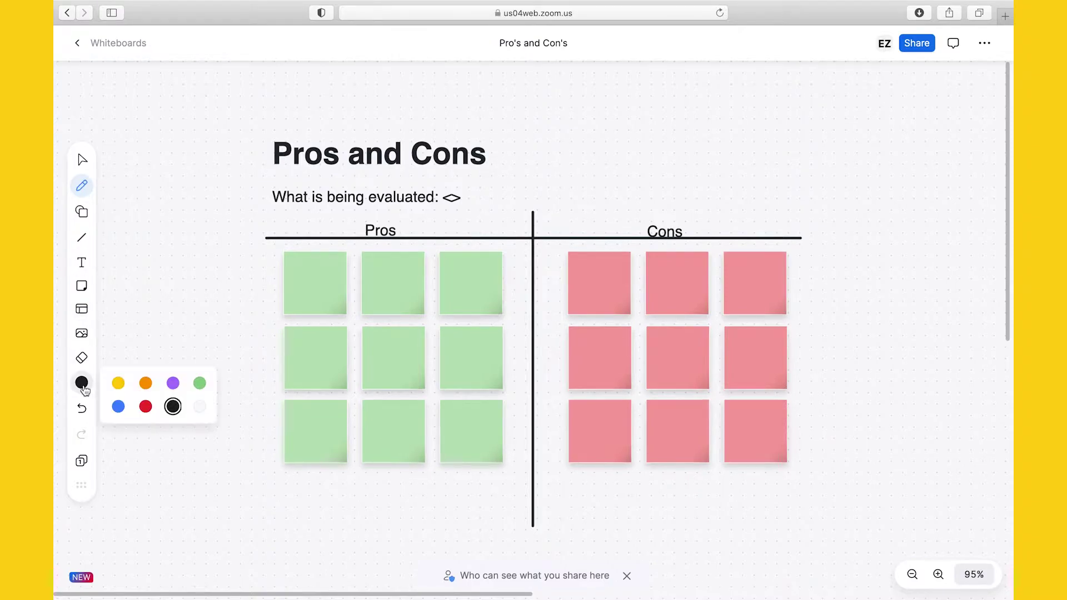
{"action": "left_click", "coordinate": [83, 187]}
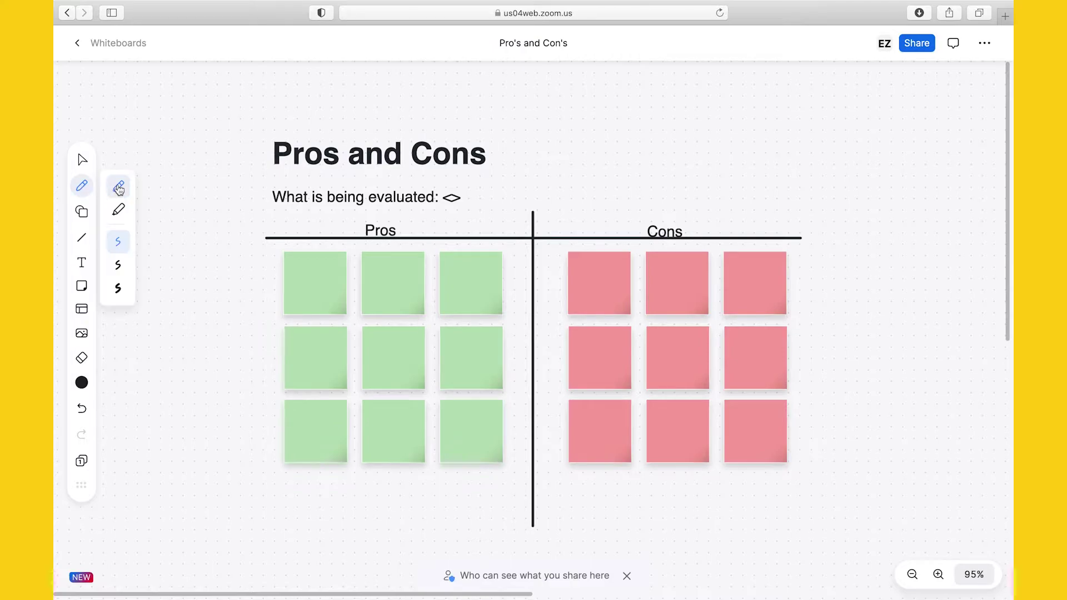
{"action": "mouse_move", "coordinate": [774, 526]}
{"action": "left_mouse_down"}
{"action": "mouse_move", "coordinate": [822, 575]}
{"action": "mouse_move", "coordinate": [867, 537]}
{"action": "mouse_move", "coordinate": [891, 599]}
{"action": "mouse_move", "coordinate": [762, 560]}
{"action": "mouse_move", "coordinate": [724, 477]}
{"action": "mouse_move", "coordinate": [718, 399]}
{"action": "left_mouse_up"}
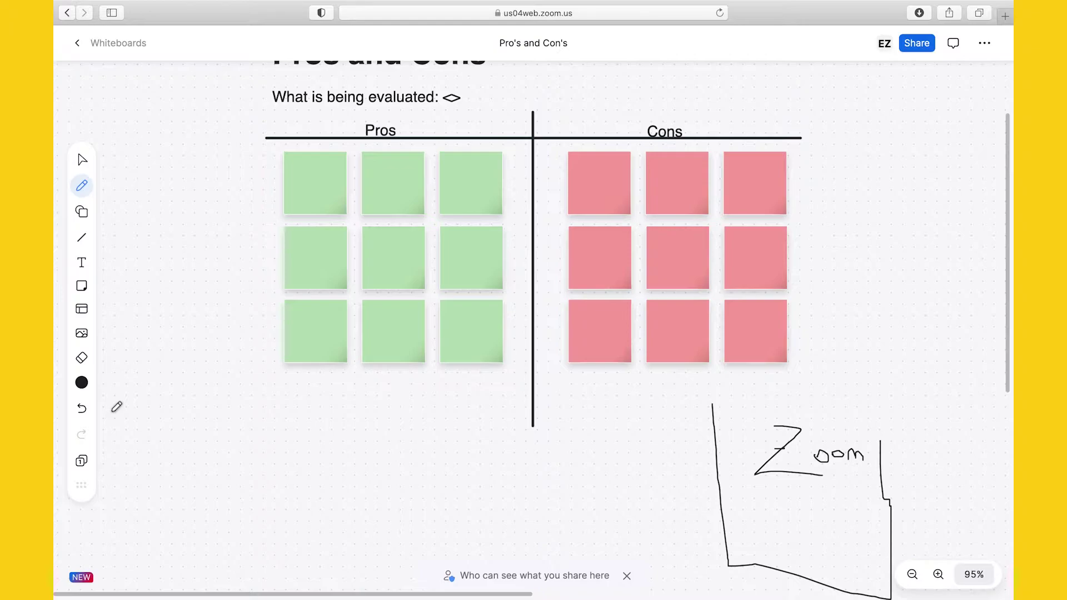
{"action": "left_click", "coordinate": [82, 409]}
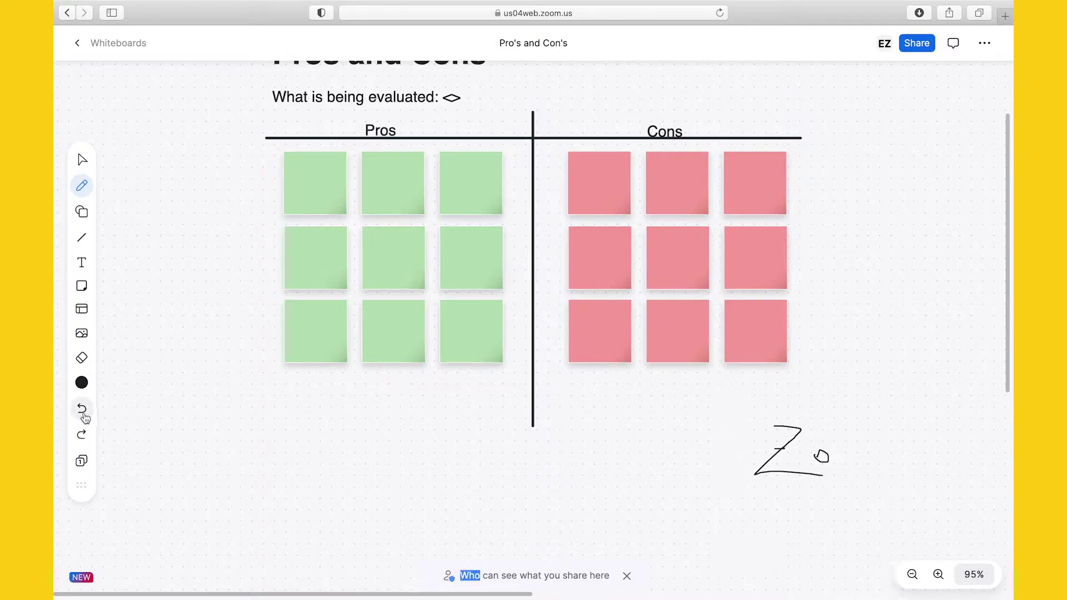
{"action": "left_click", "coordinate": [81, 408]}
{"action": "left_click", "coordinate": [83, 162]}
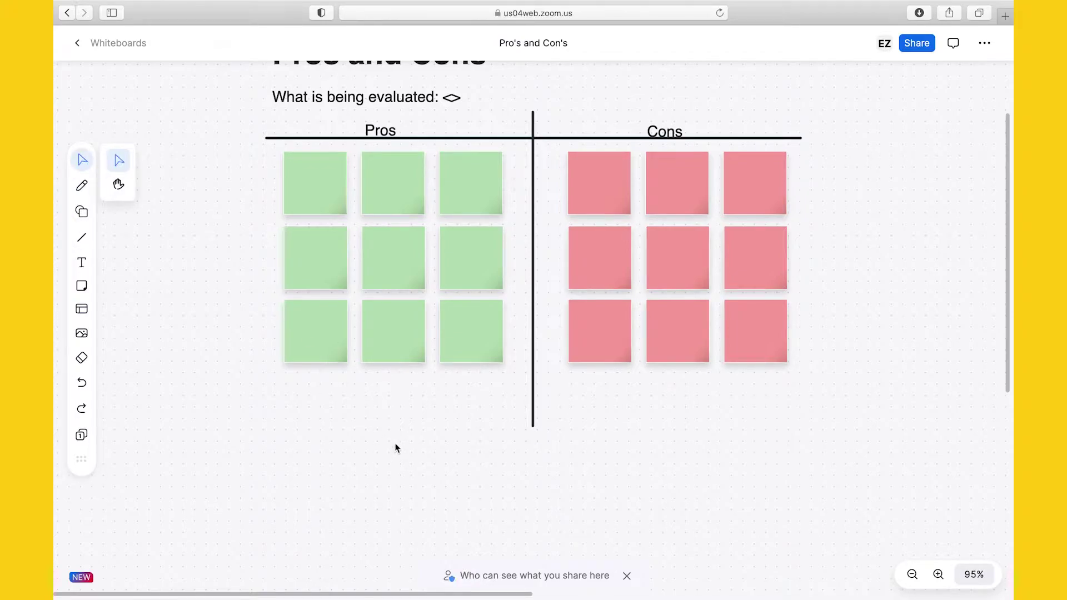
Step: Draw a long vertical pen line on the empty canvas
{"action": "scroll", "coordinate": [226, 398], "scroll_direction": "down", "scroll_amount": 6}
{"action": "scroll", "coordinate": [227, 398], "scroll_direction": "right", "scroll_amount": 10}
{"action": "scroll", "coordinate": [226, 398], "scroll_direction": "up", "scroll_amount": 2}
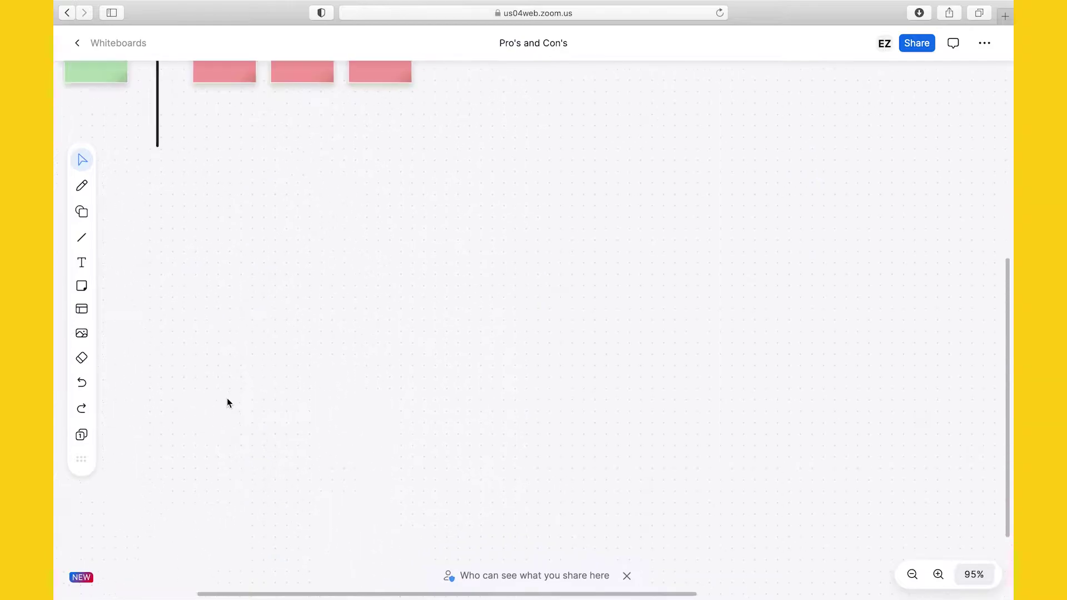
{"action": "scroll", "coordinate": [227, 398], "scroll_direction": "up", "scroll_amount": 4}
{"action": "scroll", "coordinate": [227, 398], "scroll_direction": "left", "scroll_amount": 3}
{"action": "scroll", "coordinate": [227, 398], "scroll_direction": "down", "scroll_amount": 8}
{"action": "key", "text": "p"}
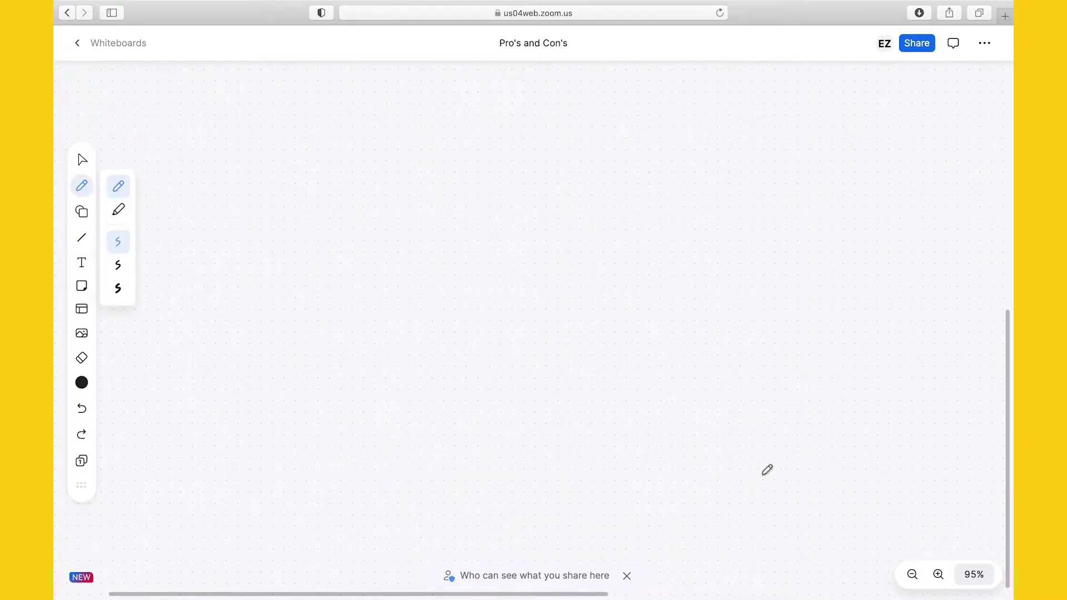
{"action": "mouse_move", "coordinate": [751, 454]}
{"action": "left_mouse_down"}
{"action": "mouse_move", "coordinate": [768, 599]}
{"action": "mouse_move", "coordinate": [764, 589]}
{"action": "left_mouse_up"}
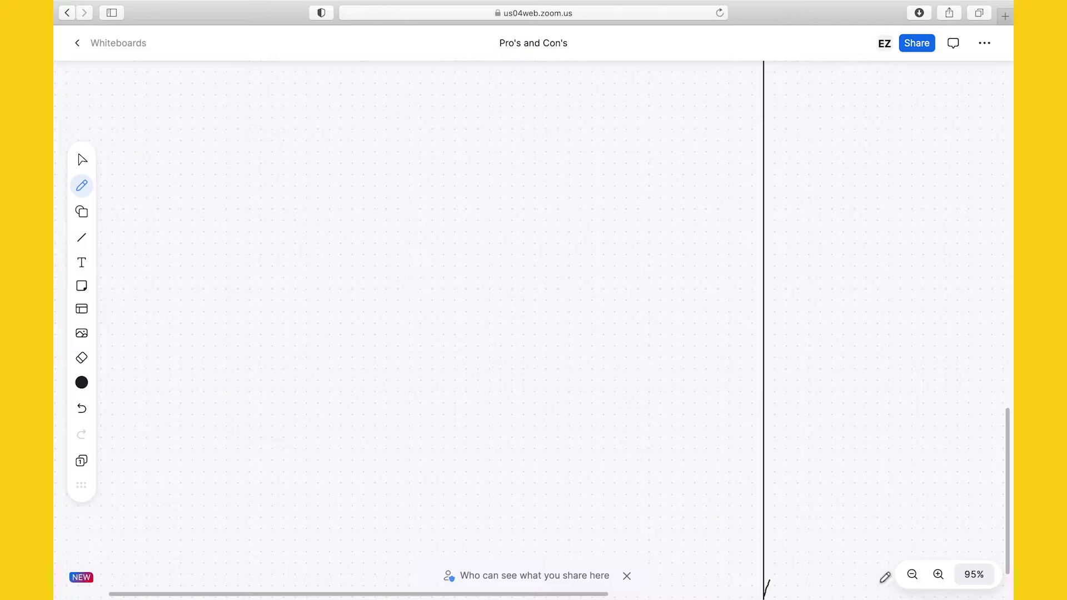
Step: Zoom out and draw a freehand pen line left of the board
{"action": "left_click", "coordinate": [912, 575]}
{"action": "left_click", "coordinate": [912, 575]}
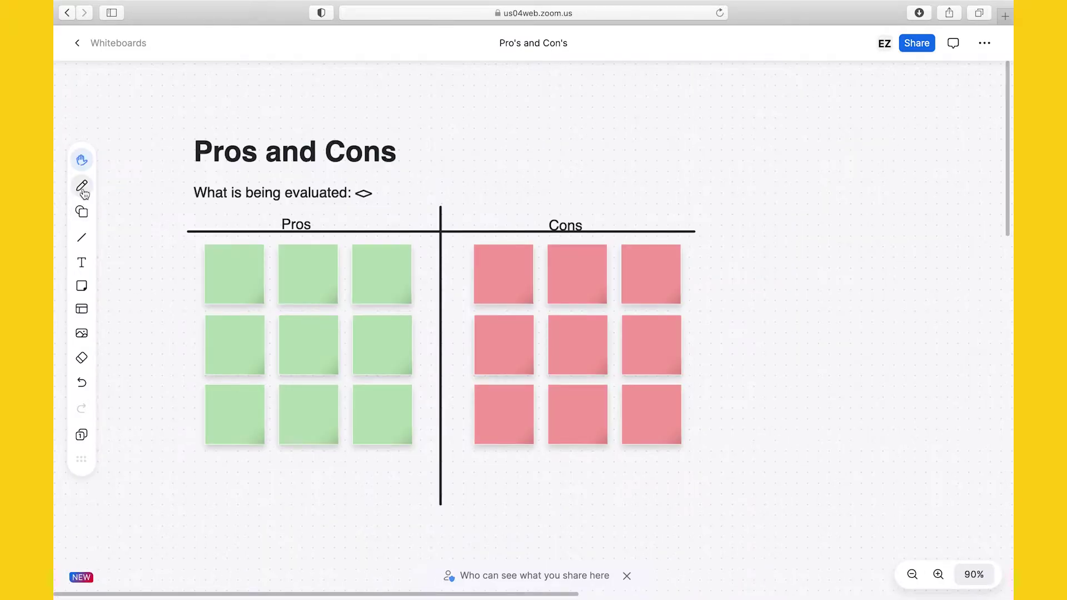
{"action": "left_click", "coordinate": [82, 187]}
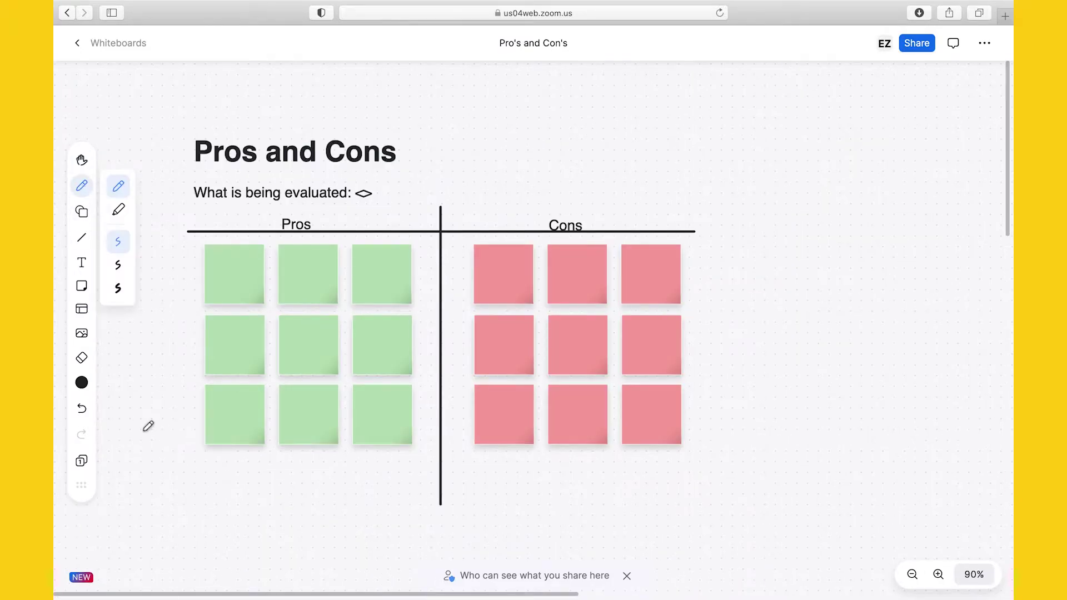
{"action": "mouse_move", "coordinate": [166, 513]}
{"action": "left_mouse_down"}
{"action": "mouse_move", "coordinate": [59, 505]}
{"action": "mouse_move", "coordinate": [410, 476]}
{"action": "mouse_move", "coordinate": [400, 451]}
{"action": "left_mouse_up"}
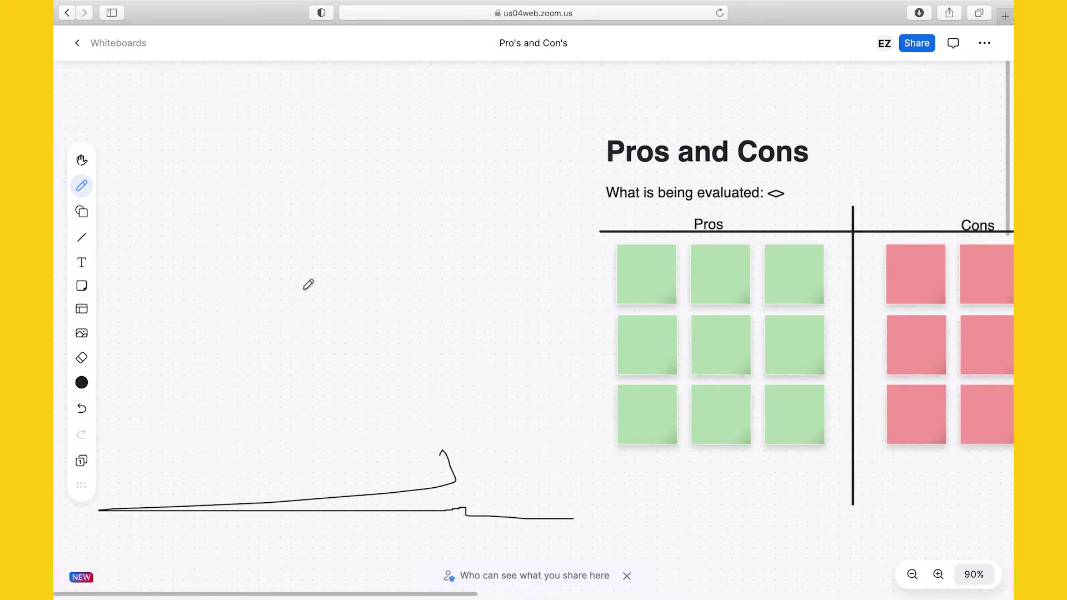
Step: Pan the canvas with the Hand tool to reposition the board view
{"action": "left_click", "coordinate": [82, 162]}
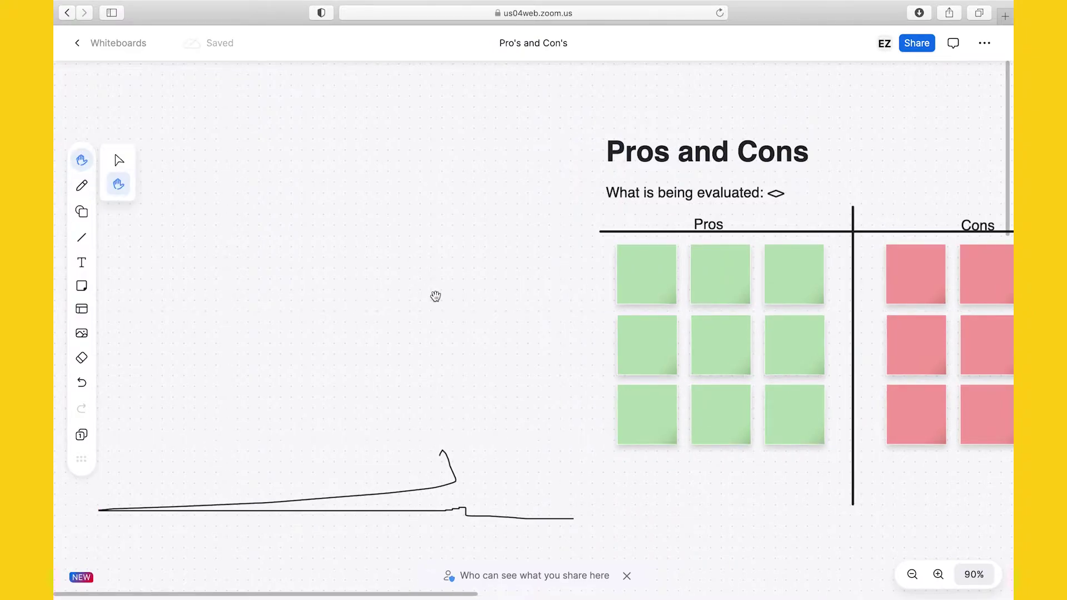
{"action": "scroll", "coordinate": [435, 296], "scroll_direction": "right", "scroll_amount": 1}
{"action": "scroll", "coordinate": [400, 269], "scroll_direction": "down", "scroll_amount": 3}
{"action": "scroll", "coordinate": [612, 229], "scroll_direction": "up", "scroll_amount": 3}
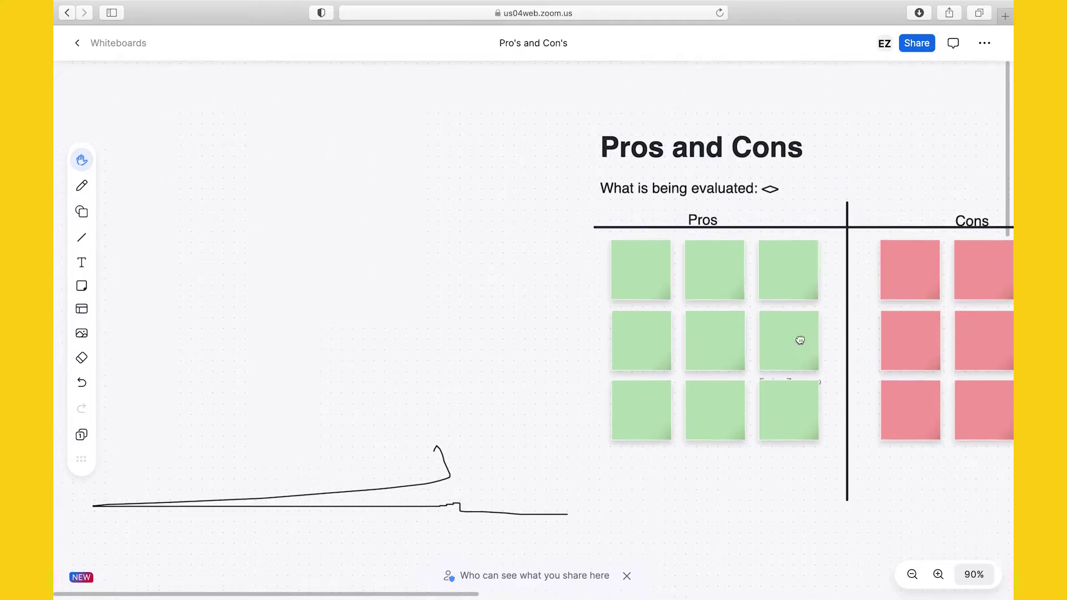
{"action": "scroll", "coordinate": [800, 340], "scroll_direction": "right", "scroll_amount": 10}
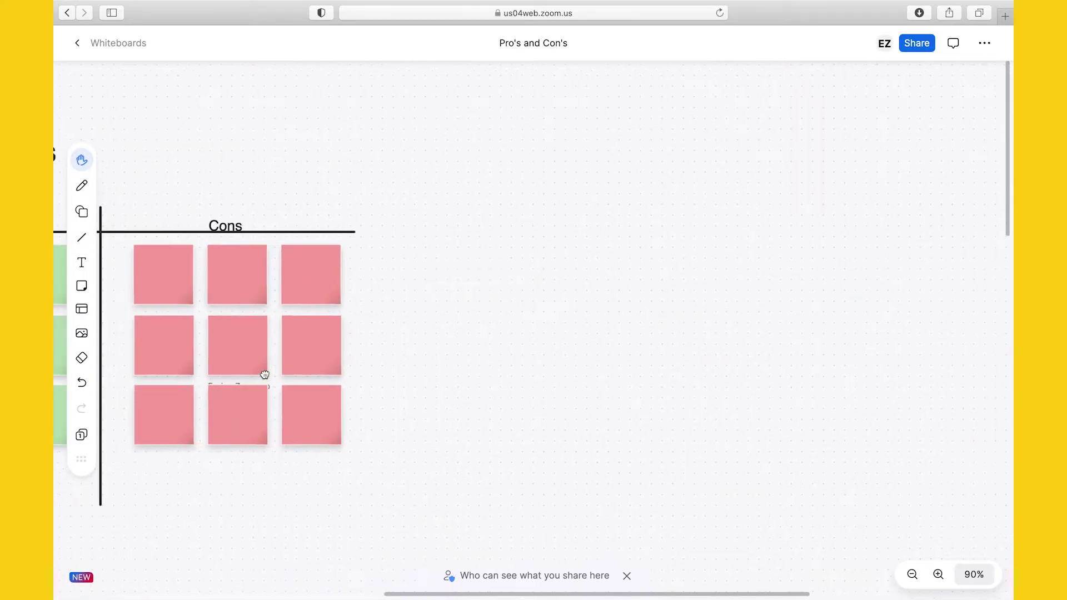
{"action": "scroll", "coordinate": [584, 395], "scroll_direction": "left", "scroll_amount": 10}
{"action": "scroll", "coordinate": [767, 422], "scroll_direction": "right", "scroll_amount": 2}
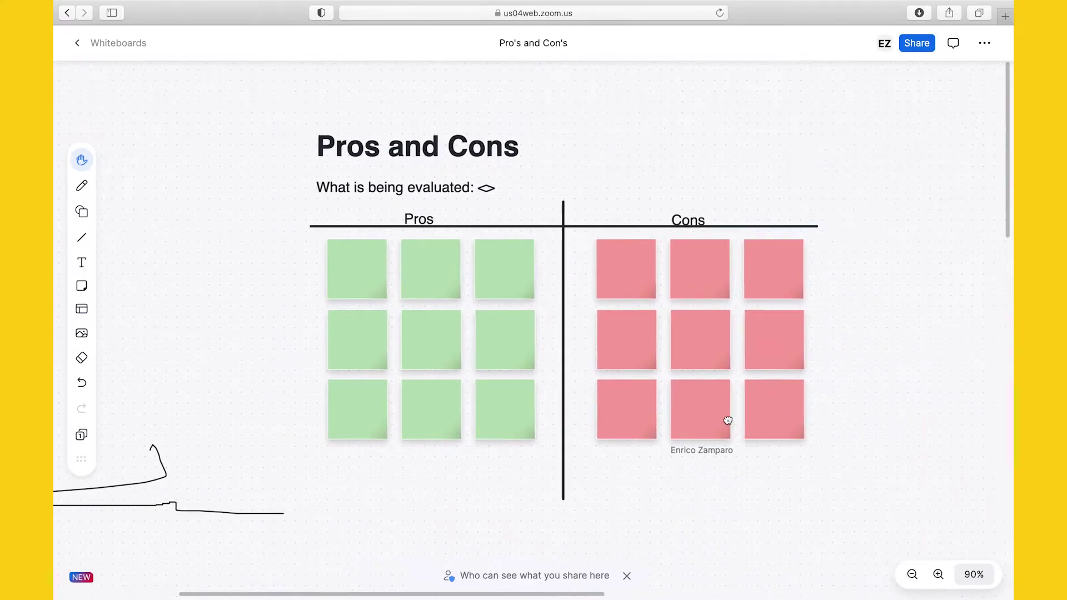
{"action": "left_click_drag", "start_coordinate": [728, 421], "coordinate": [713, 421]}
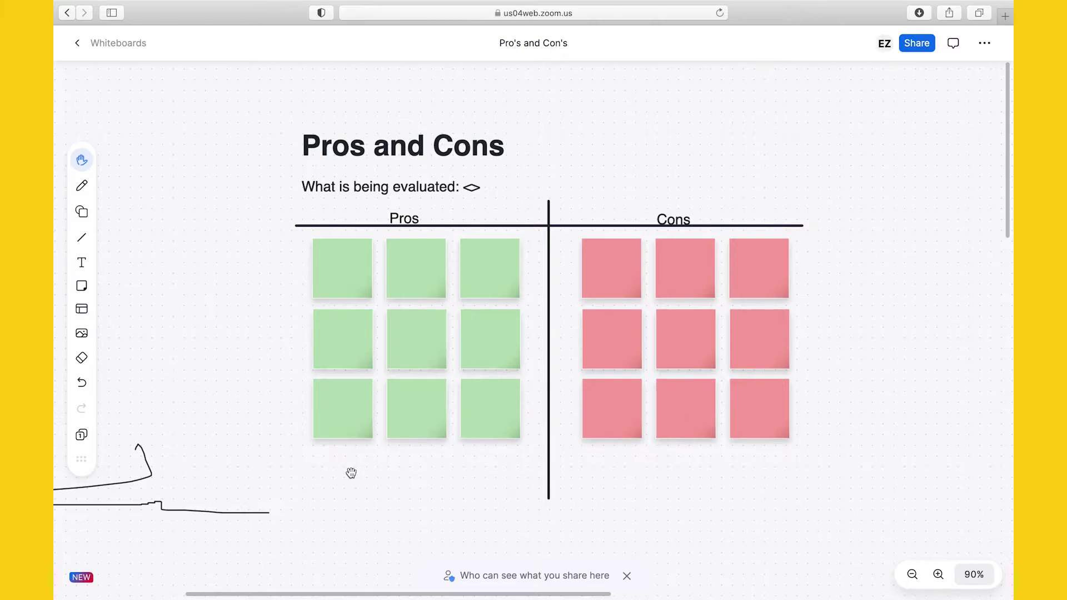
Step: Add a new blank page and sketch a red oval on it
{"action": "left_click", "coordinate": [82, 437]}
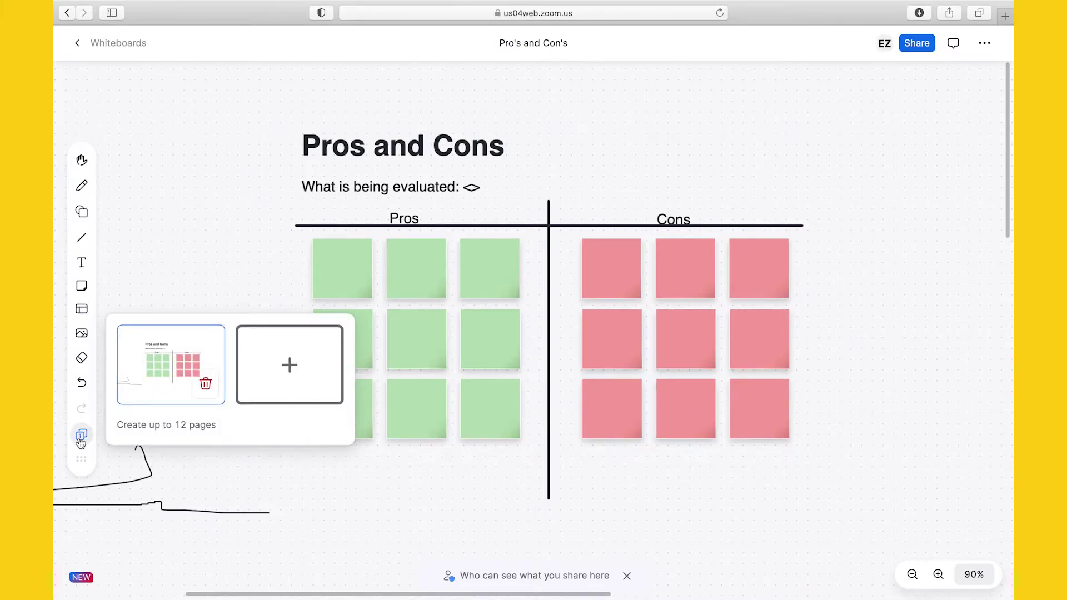
{"action": "left_click", "coordinate": [289, 365]}
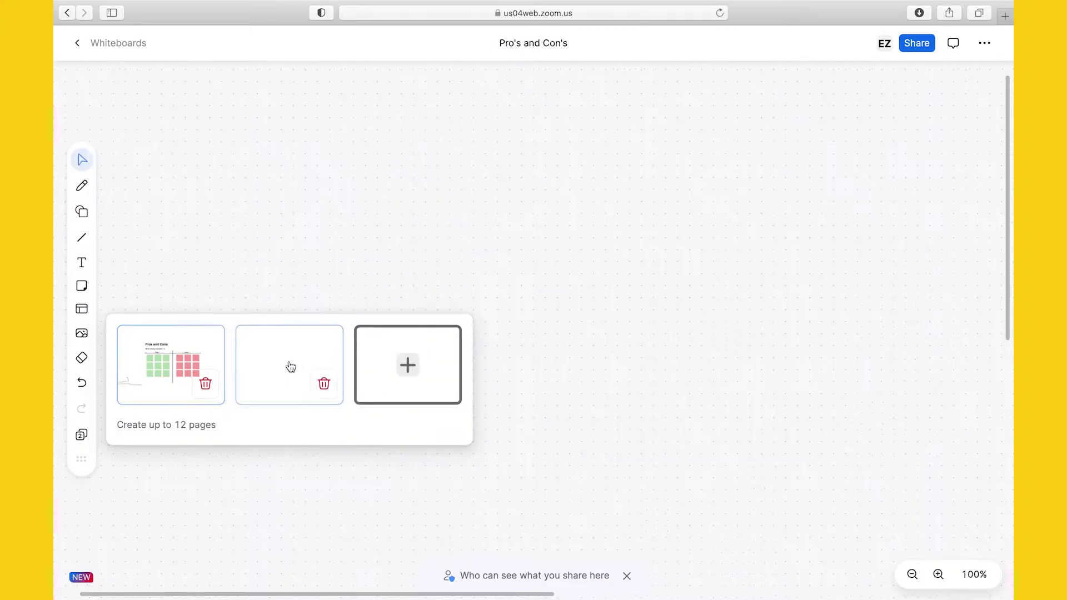
{"action": "left_click", "coordinate": [290, 366]}
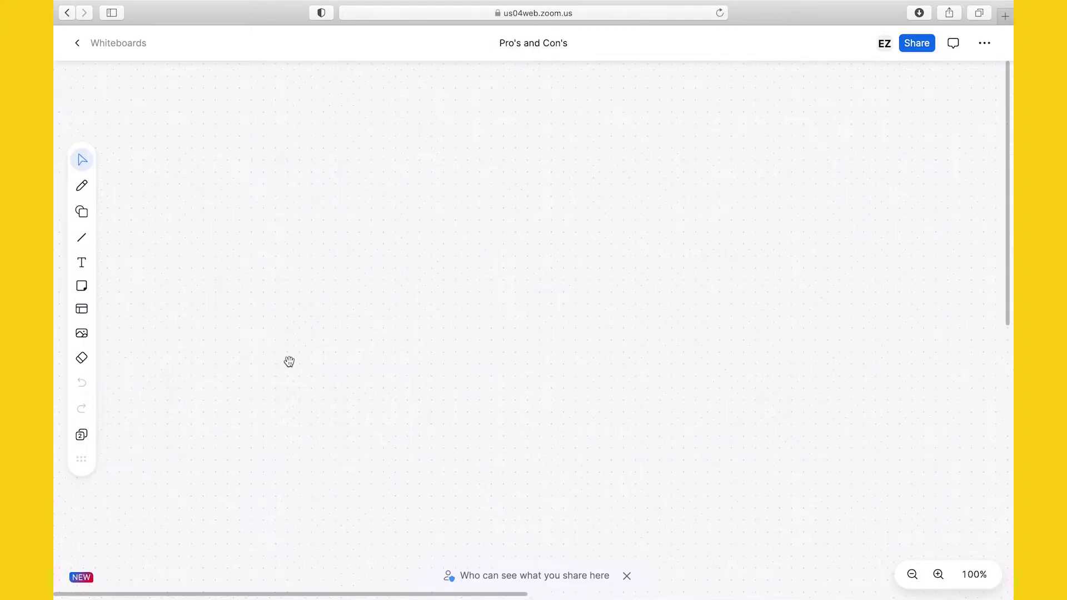
{"action": "key", "text": "p"}
{"action": "left_click_drag", "start_coordinate": [457, 240], "coordinate": [465, 235]}
Step: Return to the Pros and Cons page
{"action": "left_click", "coordinate": [82, 434]}
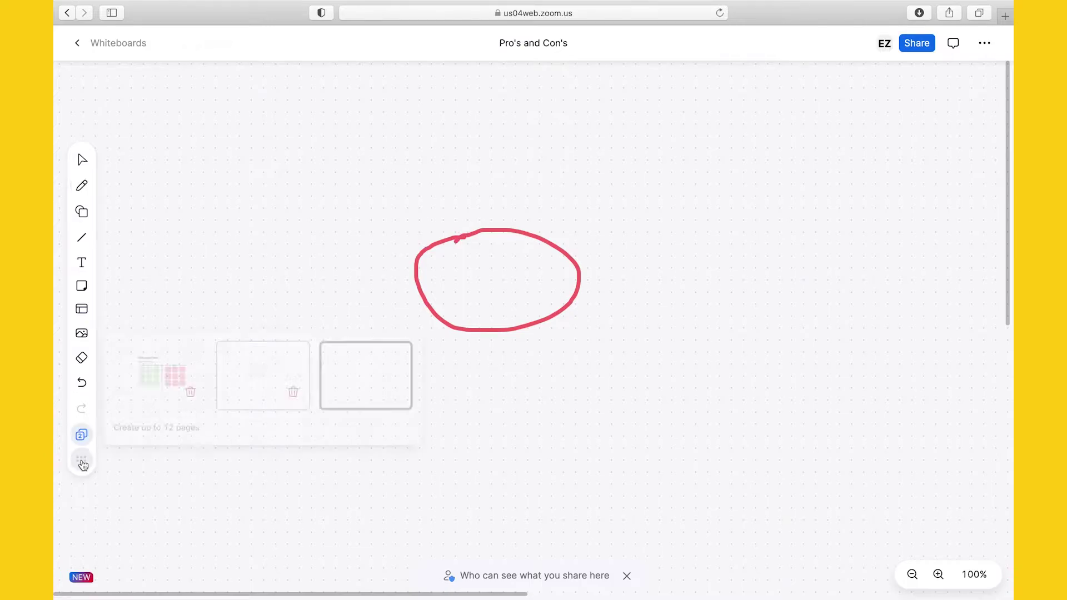
{"action": "left_click", "coordinate": [165, 366]}
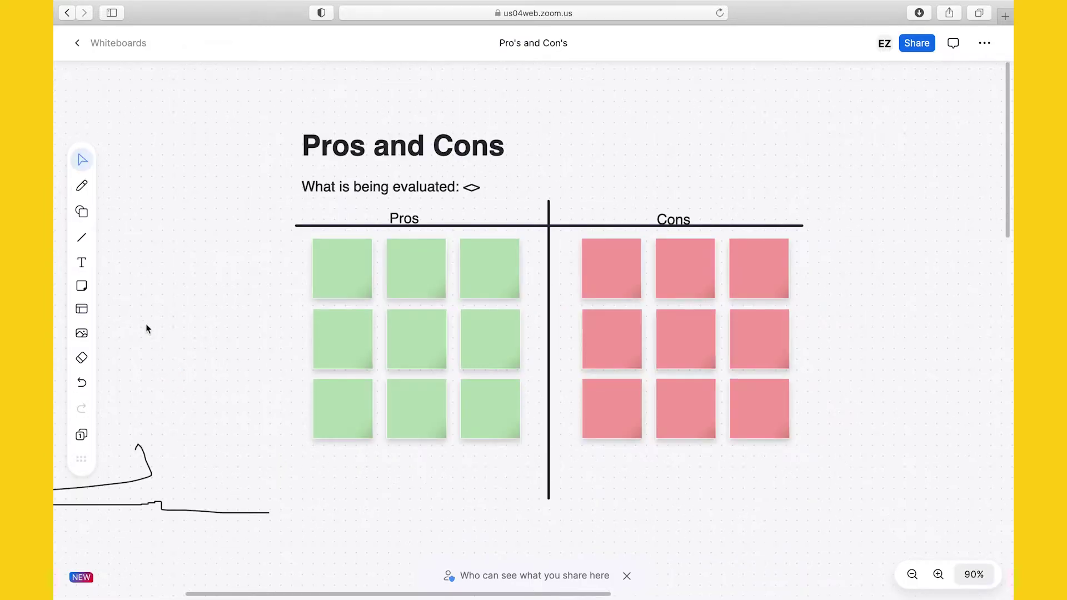
{"action": "left_click", "coordinate": [80, 214]}
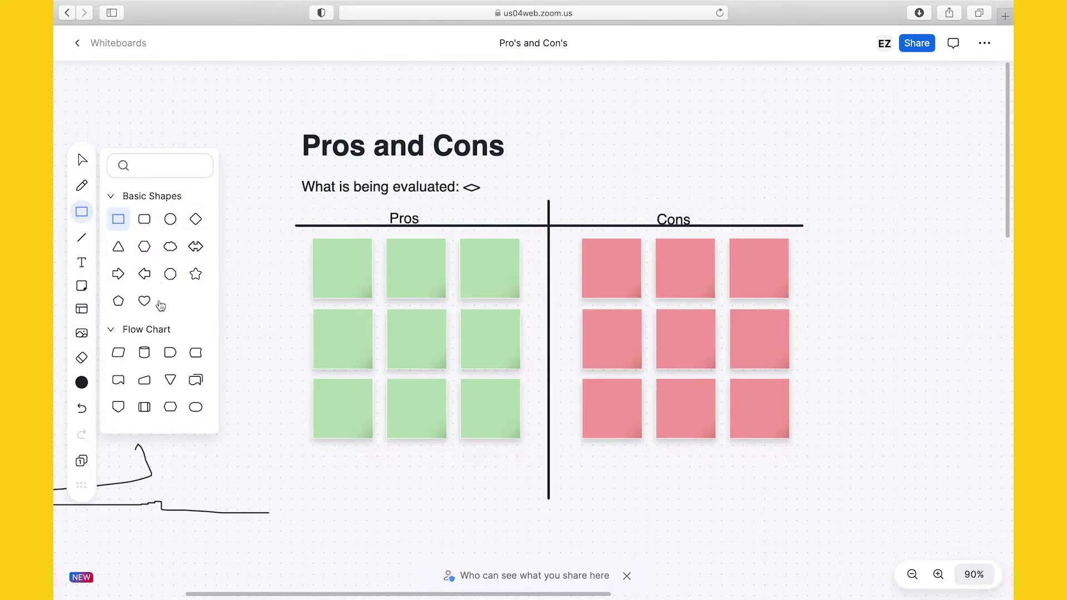
Step: Draw a rectangle right of the Cons column with a 'text' label inside
{"action": "left_click", "coordinate": [120, 220]}
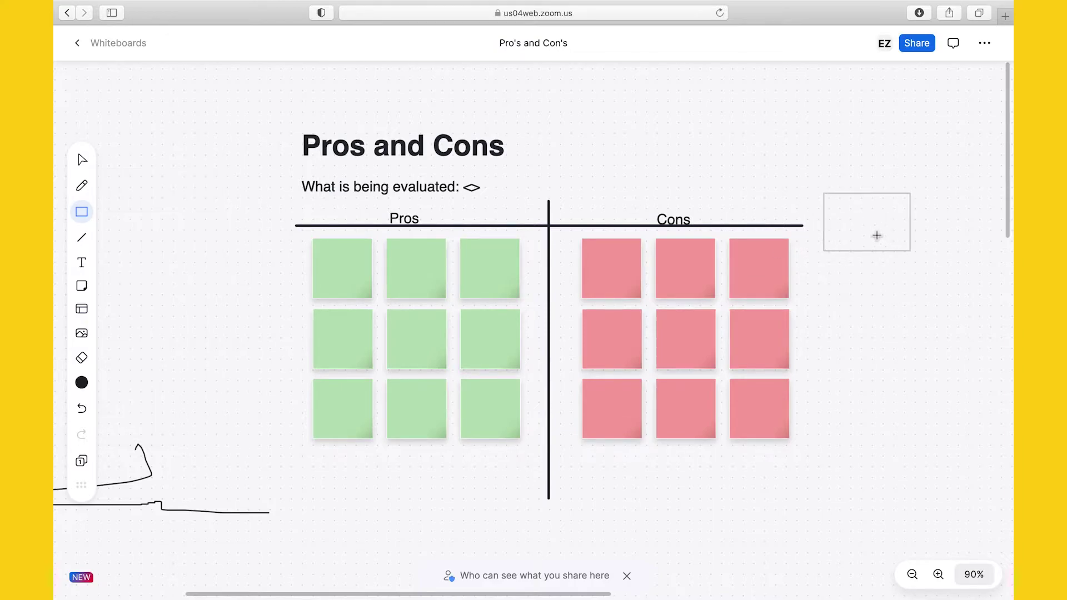
{"action": "left_click_drag", "start_coordinate": [866, 222], "coordinate": [962, 376]}
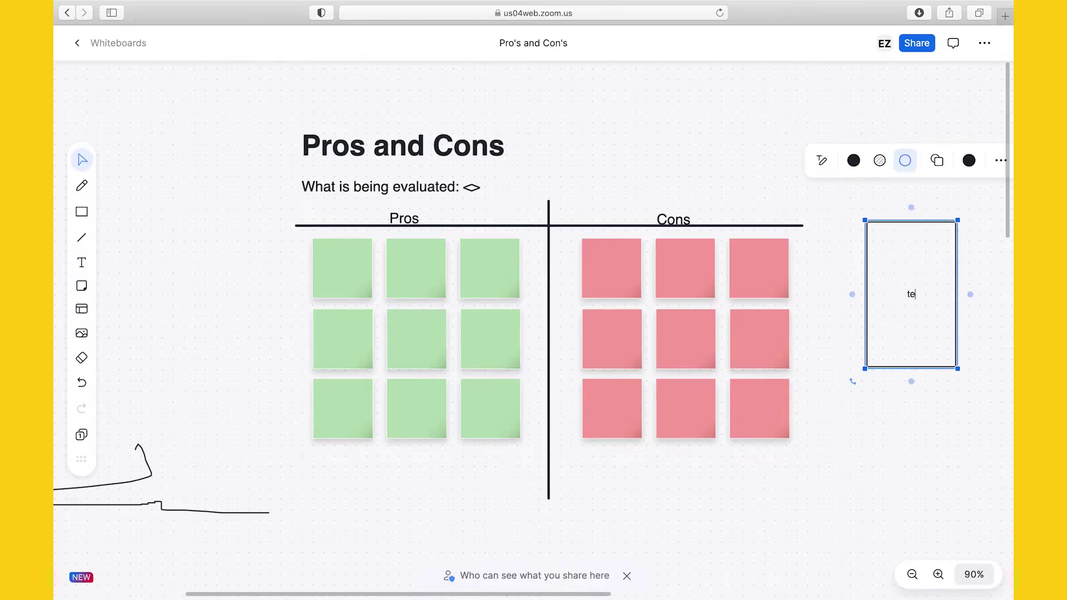
{"action": "left_click", "coordinate": [822, 162]}
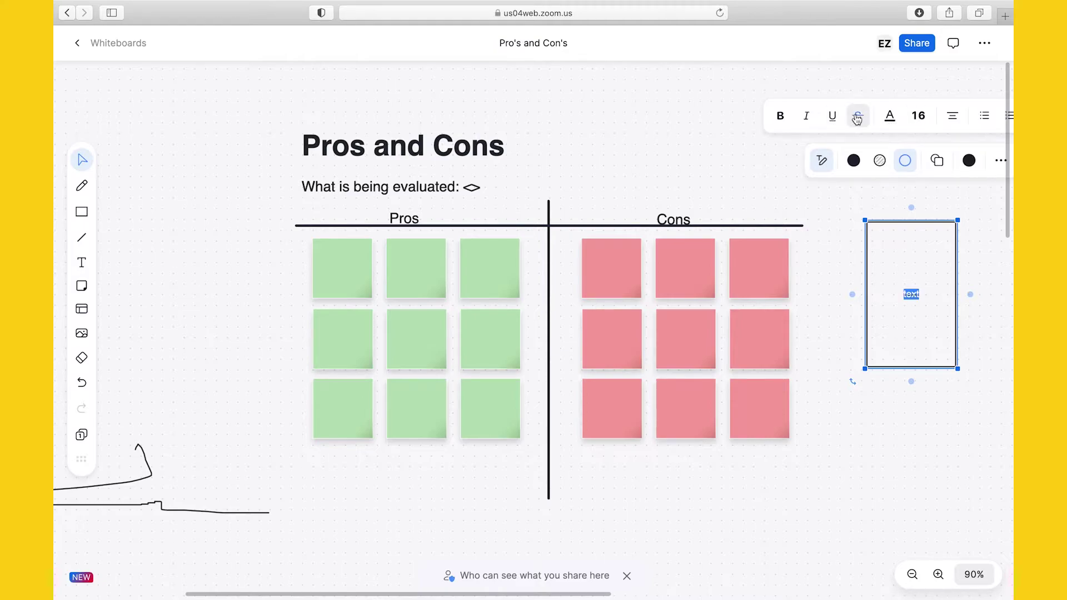
Step: Format the label at font size 48, struck through, as a numbered list
{"action": "left_click", "coordinate": [918, 116]}
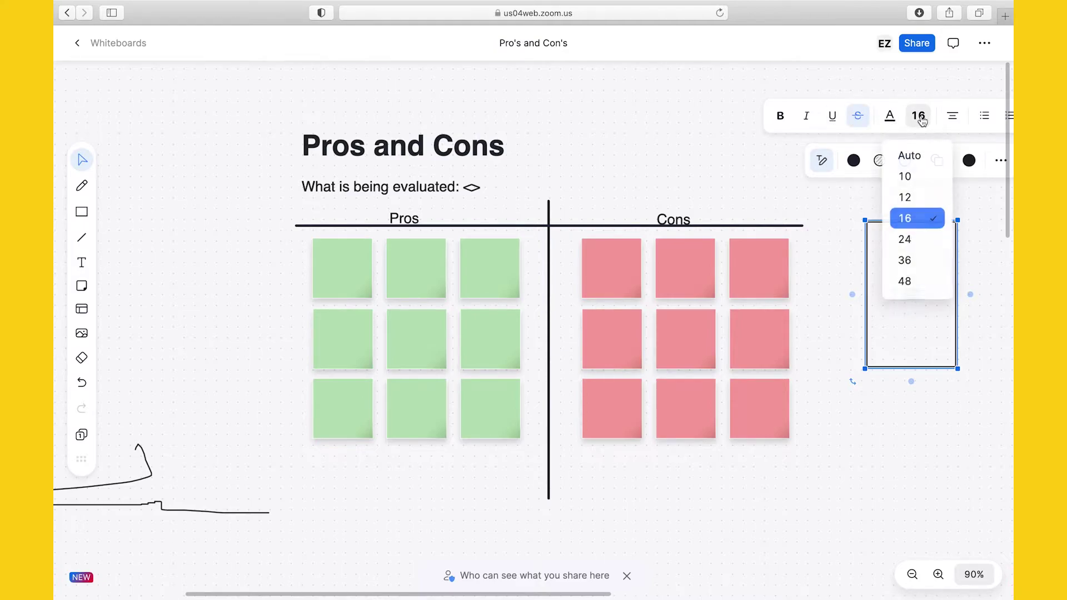
{"action": "left_click", "coordinate": [904, 285]}
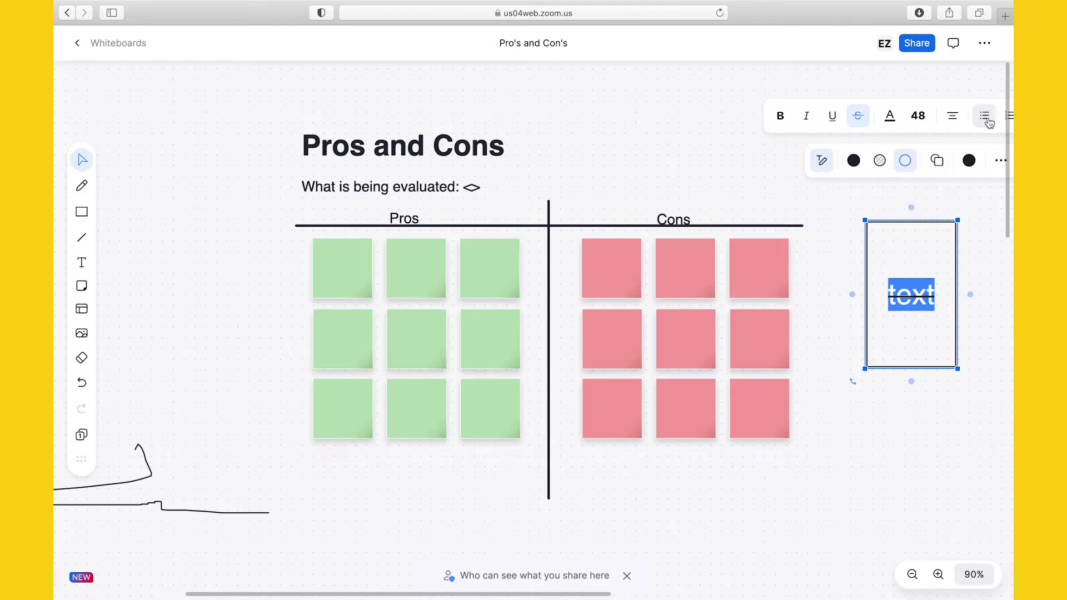
{"action": "left_click", "coordinate": [984, 116]}
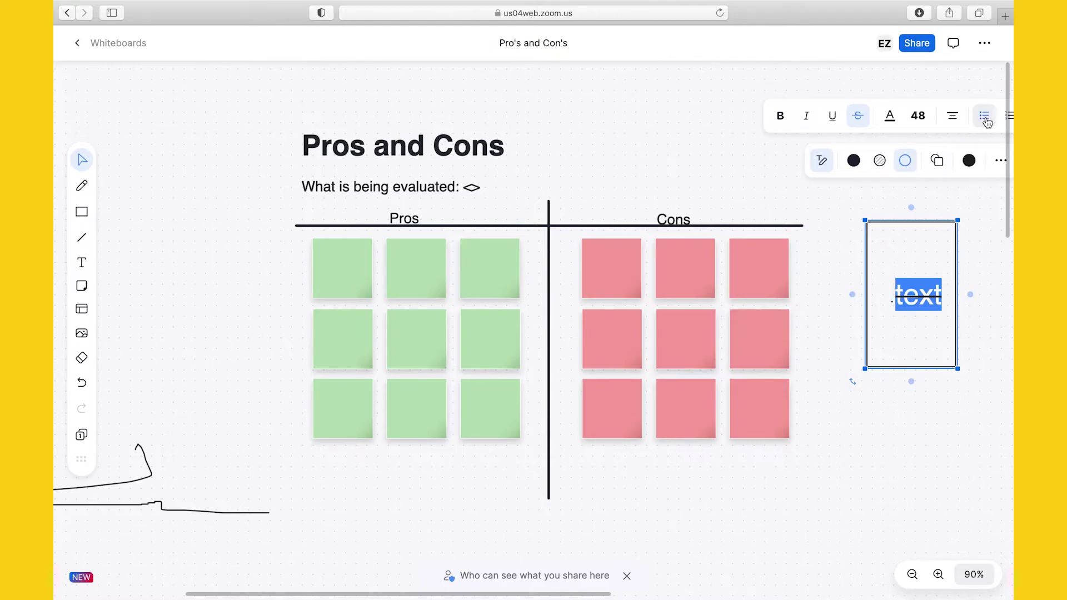
{"action": "left_click_drag", "start_coordinate": [918, 305], "coordinate": [875, 304]}
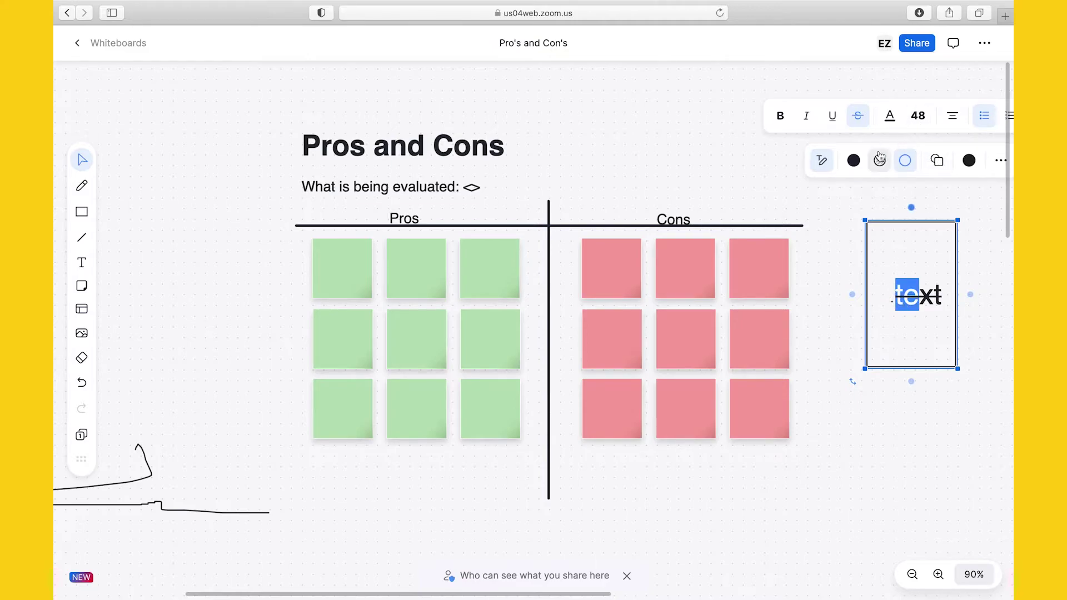
{"action": "left_click", "coordinate": [1006, 119]}
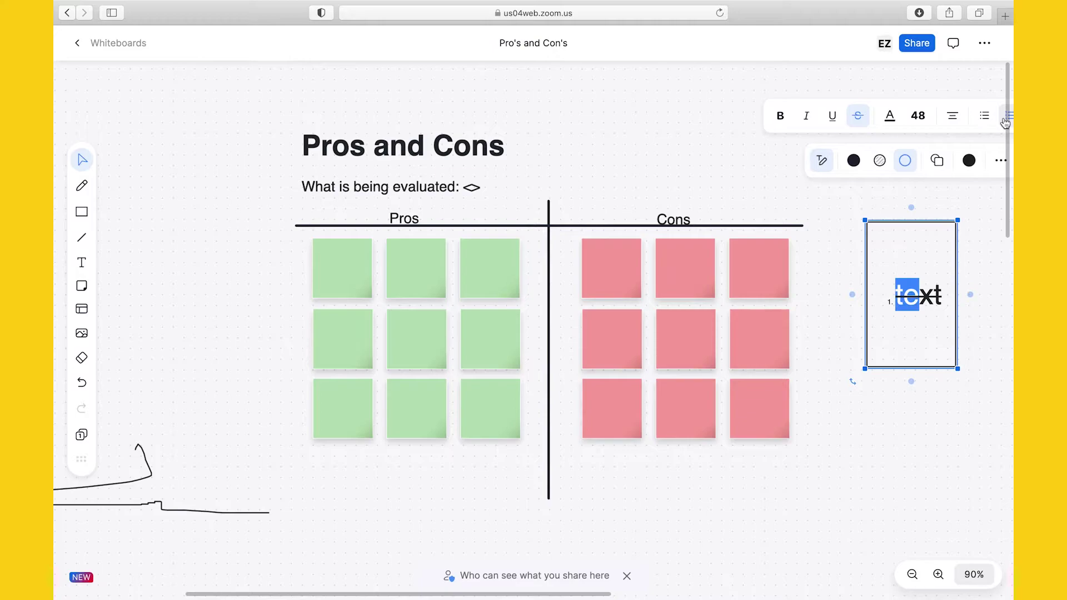
{"action": "left_click", "coordinate": [917, 329]}
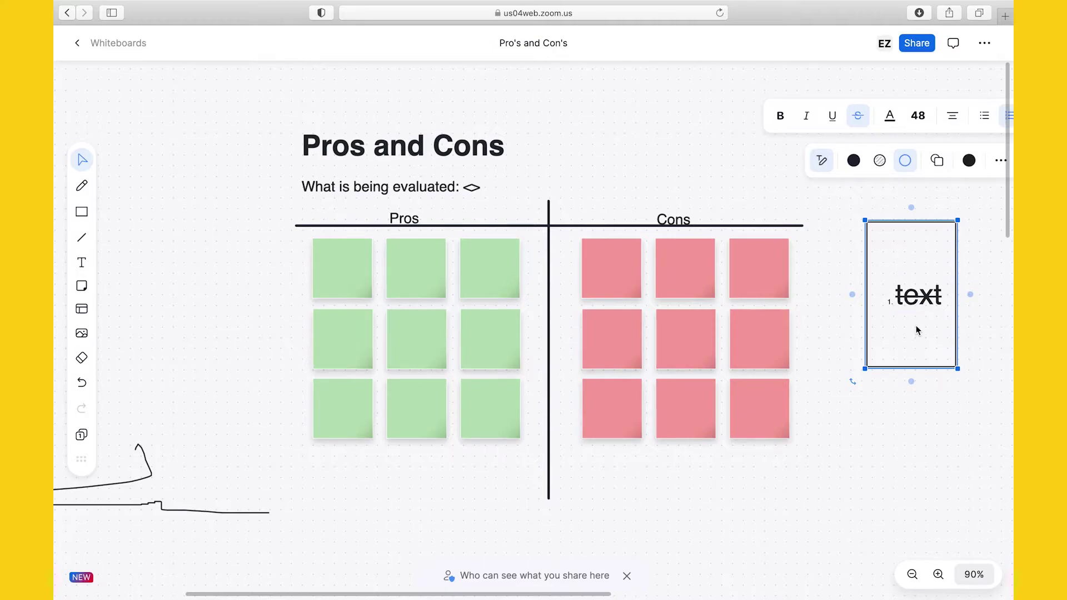
Step: Cycle through the fill options and leave the rectangle unfilled
{"action": "left_click", "coordinate": [854, 161]}
{"action": "left_click", "coordinate": [879, 161]}
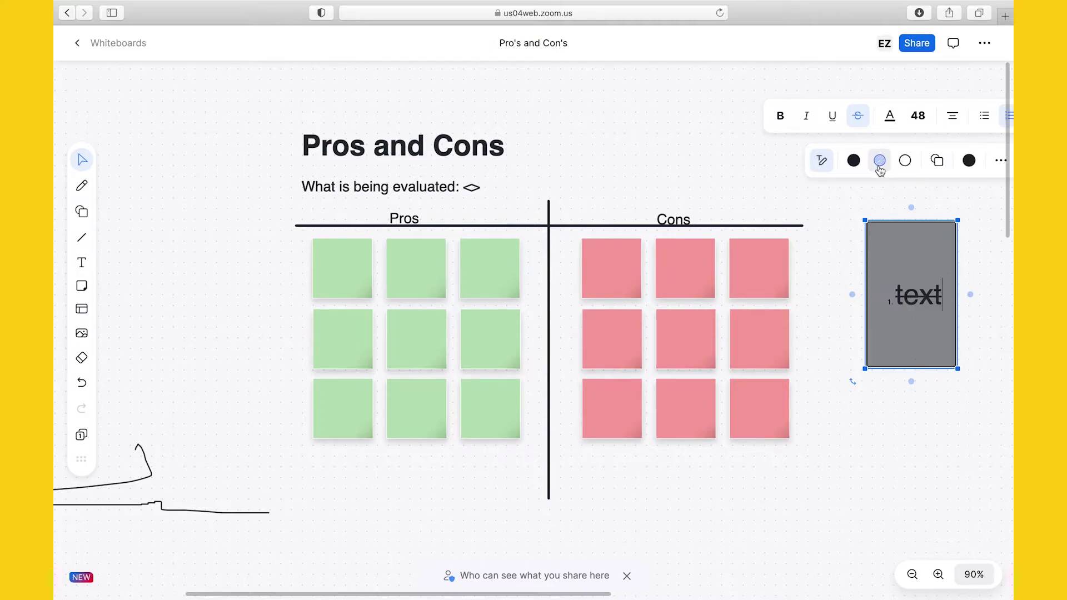
{"action": "left_click", "coordinate": [905, 161]}
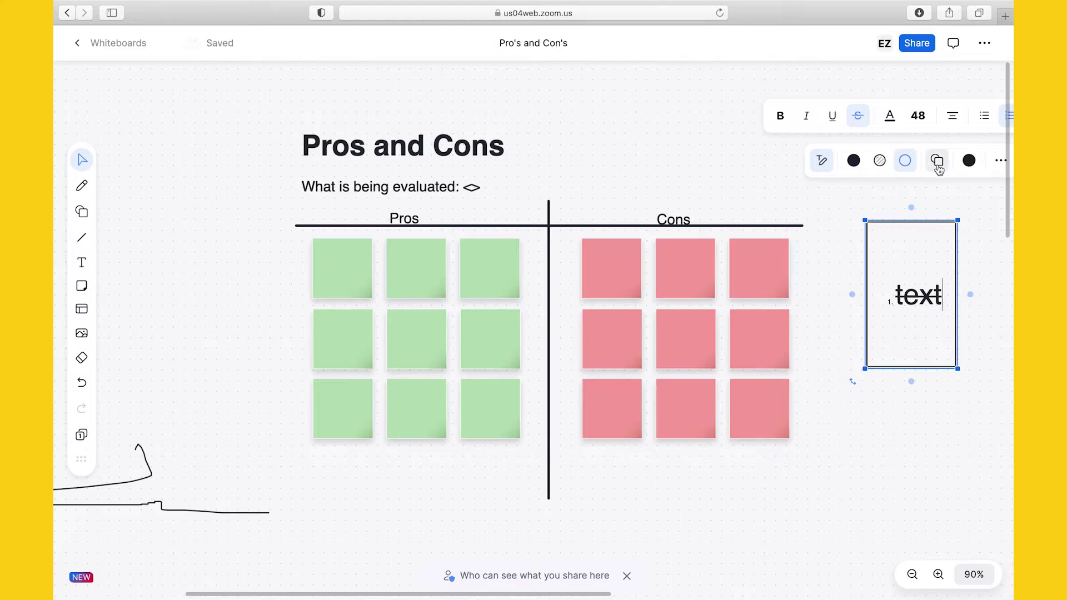
Step: Turn the rectangle into a hexagon, add a connected hexagon, and undo its arrow and label
{"action": "left_click", "coordinate": [937, 162]}
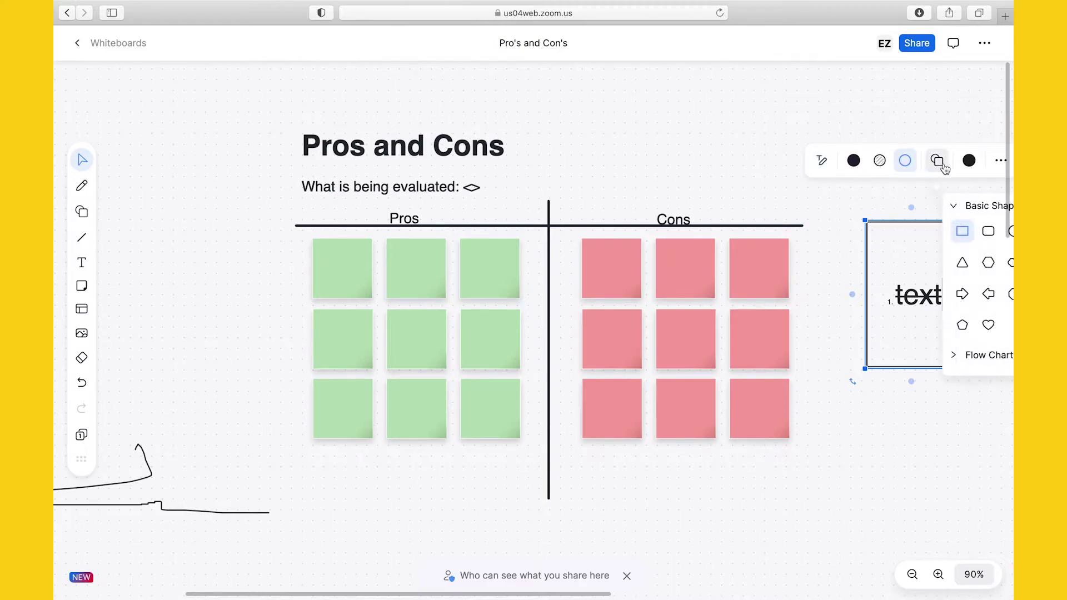
{"action": "left_click", "coordinate": [743, 269]}
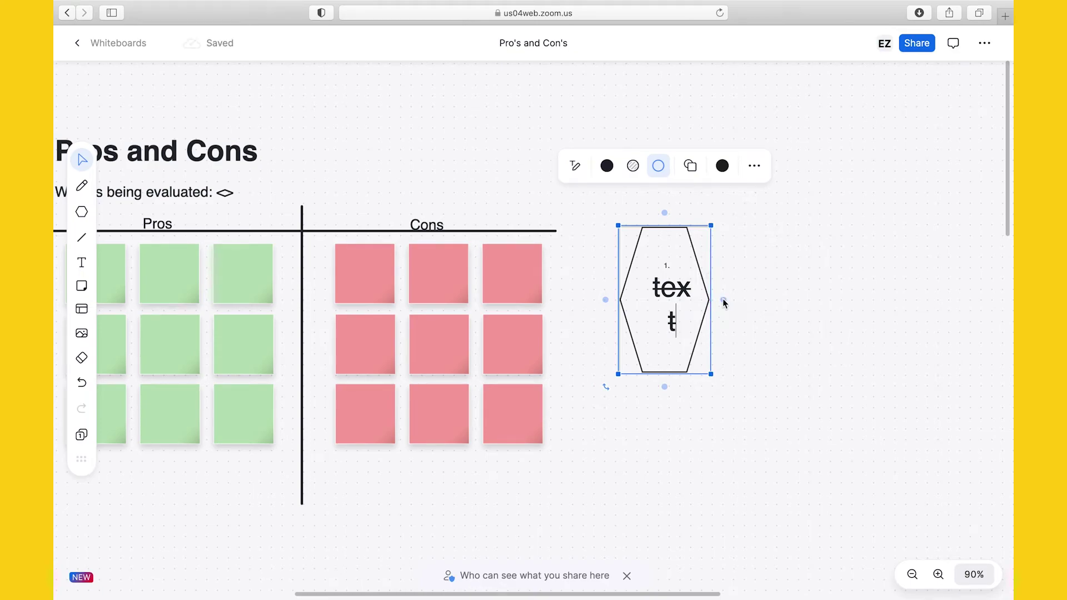
{"action": "left_click_drag", "start_coordinate": [723, 300], "coordinate": [761, 299]}
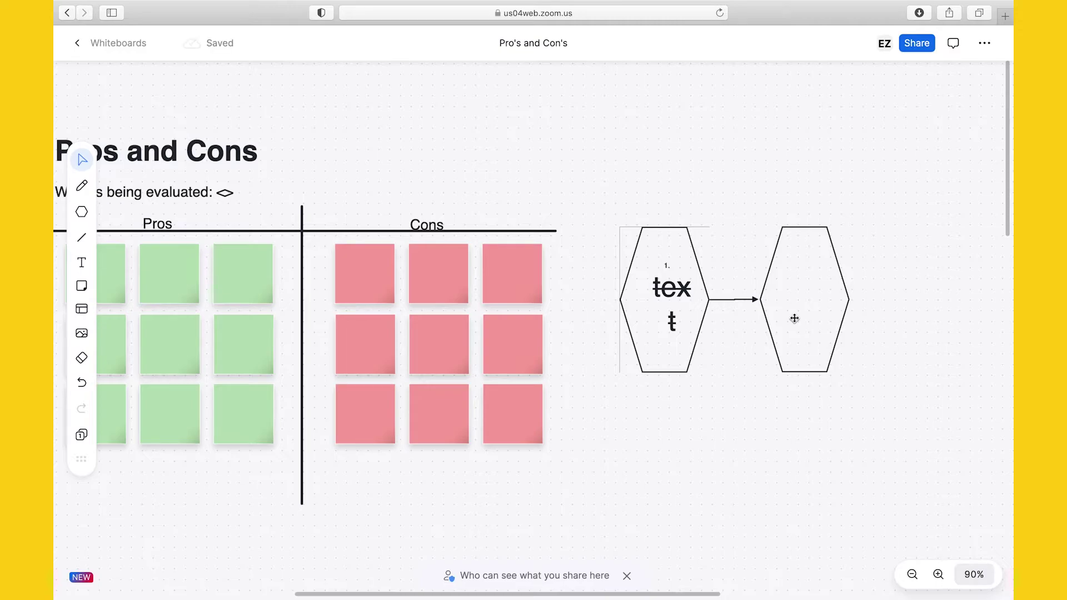
{"action": "left_click", "coordinate": [83, 385]}
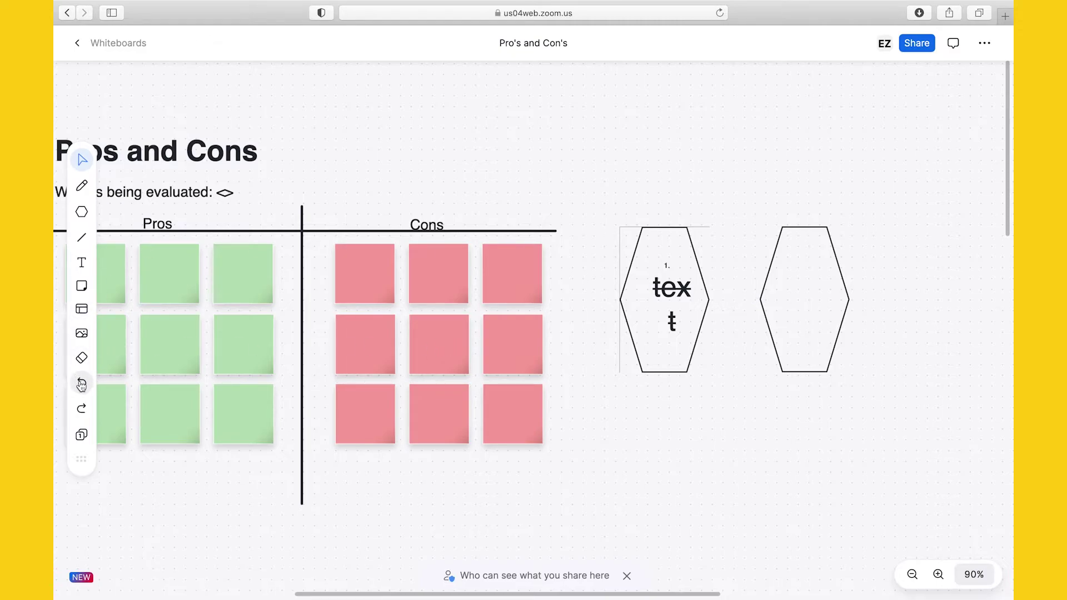
{"action": "left_click", "coordinate": [82, 384]}
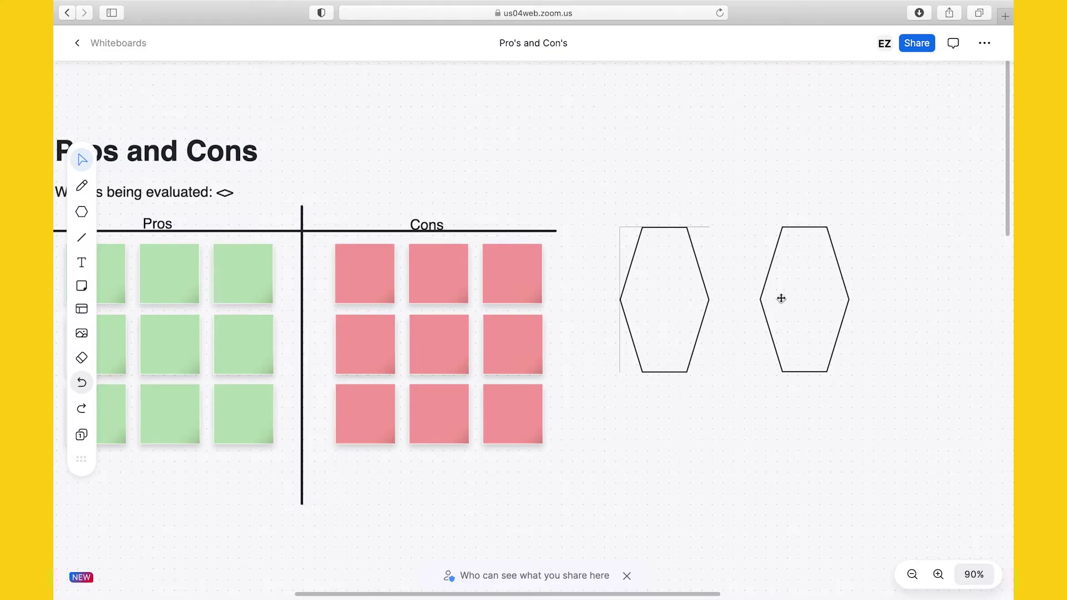
Step: Convert the right hexagon into a large solid red left-pointing arrow
{"action": "left_click", "coordinate": [763, 305]}
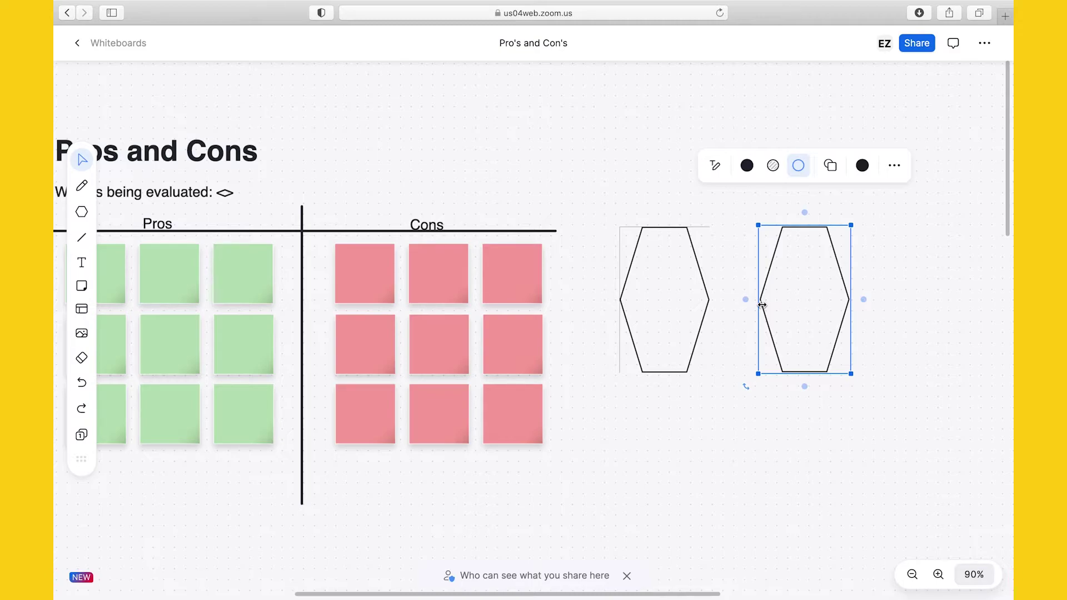
{"action": "left_click", "coordinate": [830, 165]}
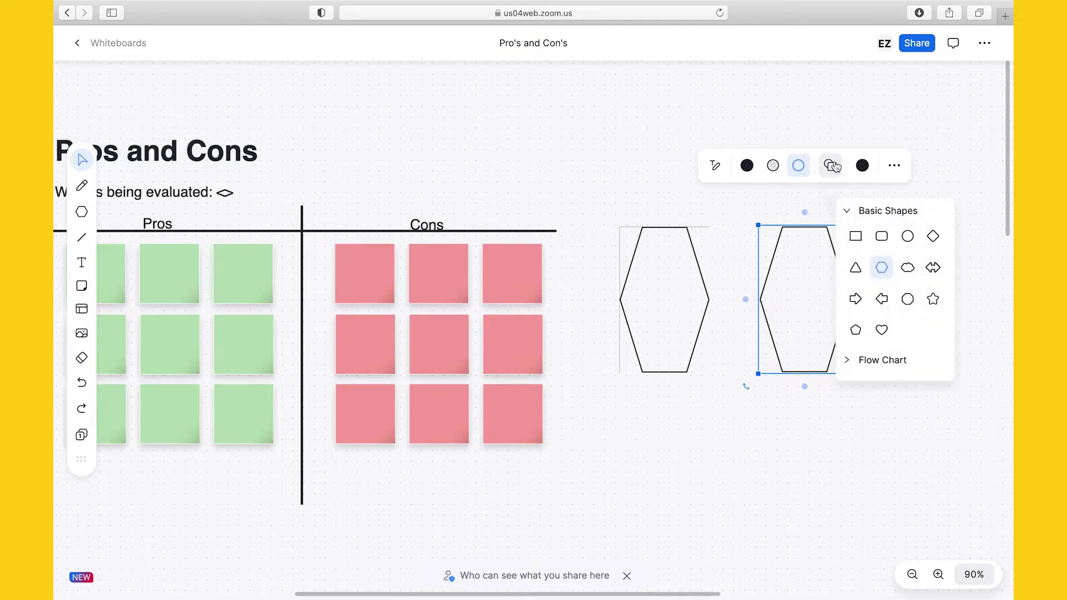
{"action": "left_click", "coordinate": [884, 300]}
{"action": "left_click_drag", "start_coordinate": [851, 225], "coordinate": [922, 219]}
{"action": "left_click", "coordinate": [865, 158]}
{"action": "left_click", "coordinate": [852, 229]}
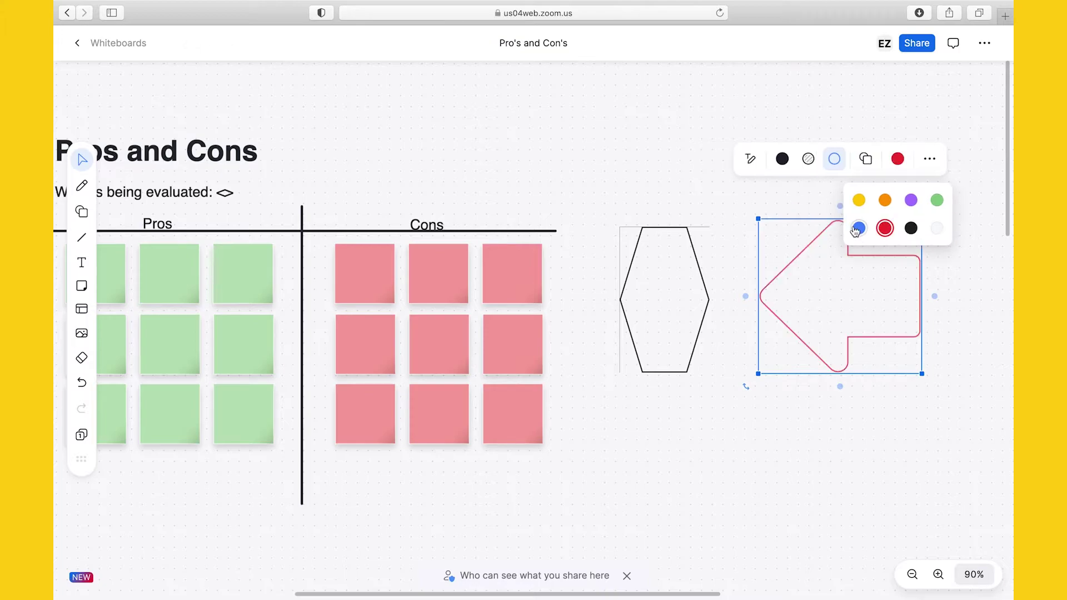
{"action": "left_click", "coordinate": [782, 158]}
{"action": "left_click", "coordinate": [936, 242]}
Step: Draw a dotted elbow connector from above the Cons heading to the hexagon's right corner
{"action": "left_click", "coordinate": [82, 241]}
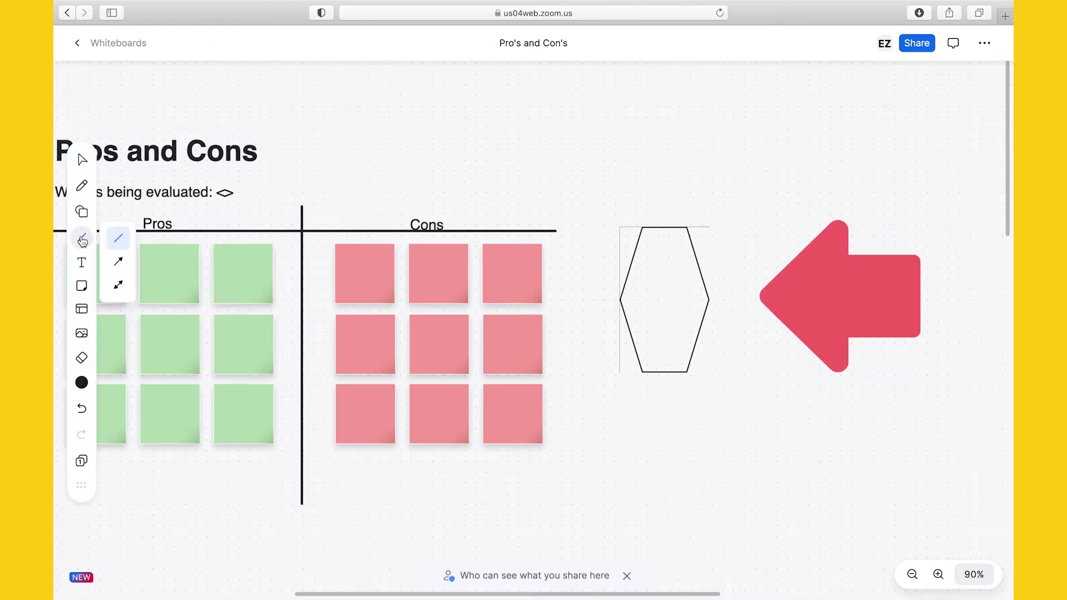
{"action": "left_click", "coordinate": [119, 266]}
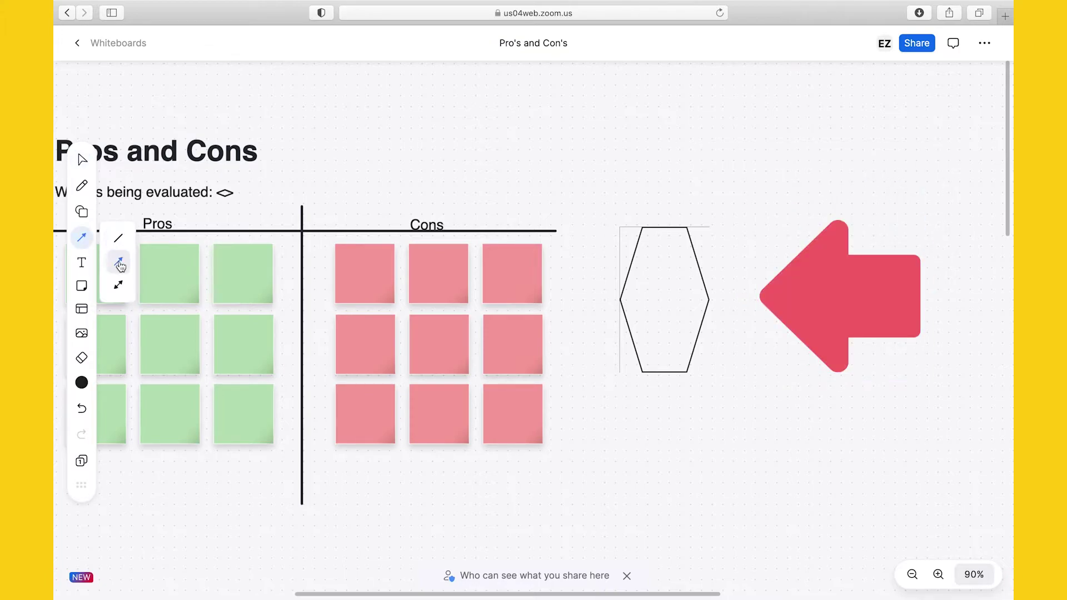
{"action": "mouse_move", "coordinate": [548, 157]}
{"action": "left_mouse_down"}
{"action": "mouse_move", "coordinate": [512, 210]}
{"action": "mouse_move", "coordinate": [457, 210]}
{"action": "left_mouse_up"}
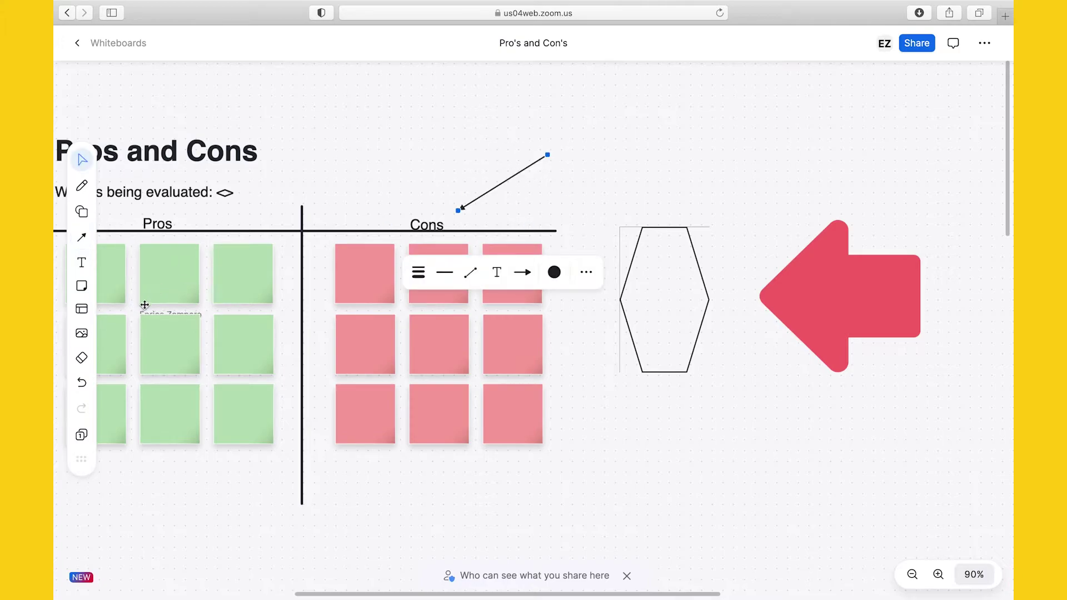
{"action": "left_click", "coordinate": [471, 272]}
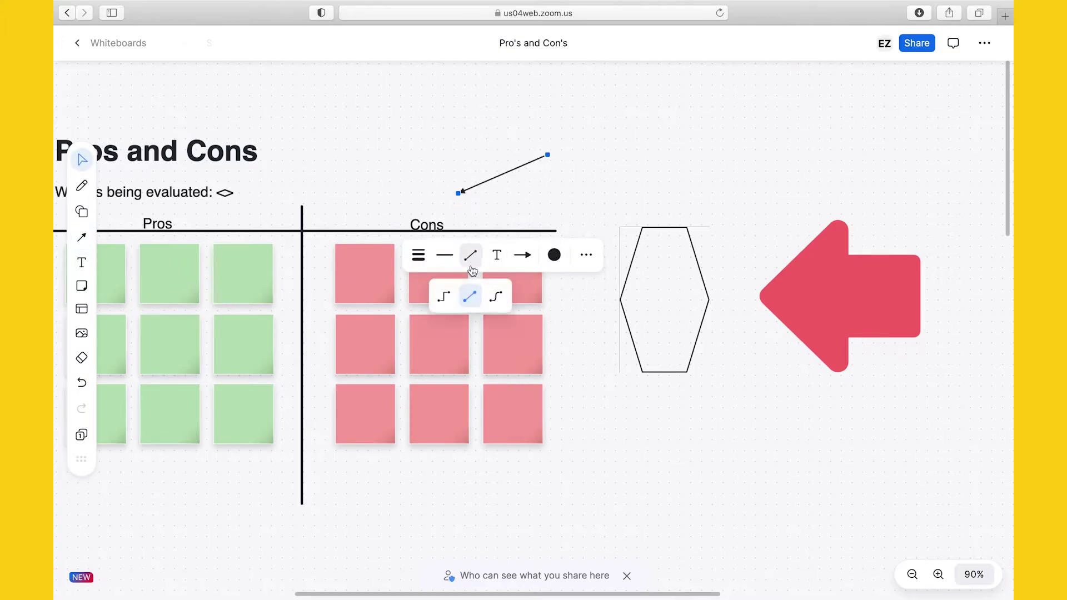
{"action": "left_click", "coordinate": [443, 297]}
{"action": "left_click_drag", "start_coordinate": [549, 155], "coordinate": [674, 124]}
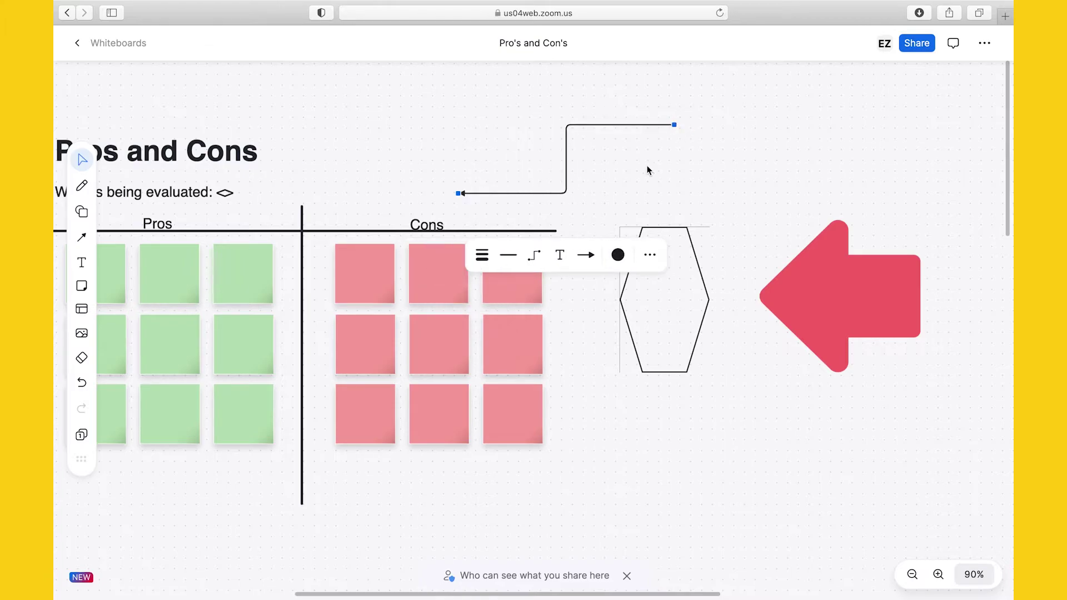
{"action": "left_click", "coordinate": [481, 255]}
{"action": "left_click", "coordinate": [524, 296]}
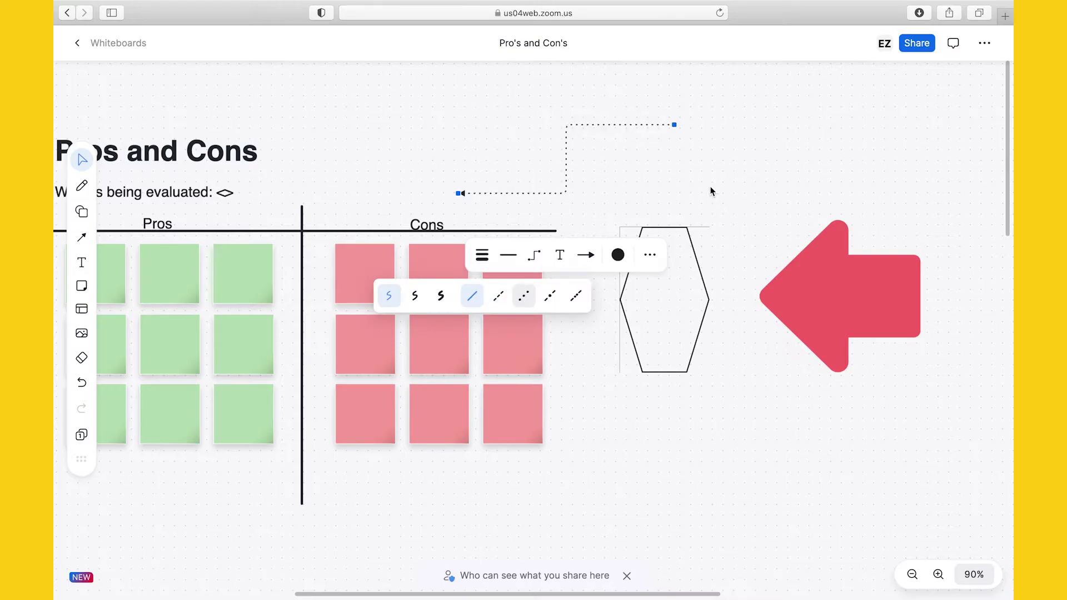
{"action": "left_click_drag", "start_coordinate": [676, 127], "coordinate": [712, 369]}
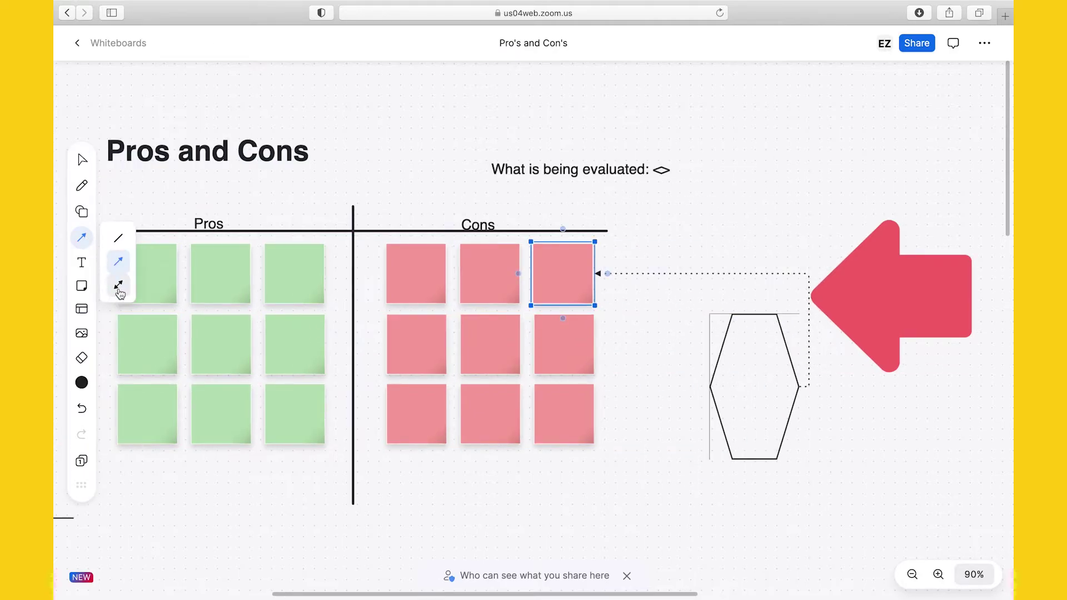
Step: Draw a thick green double arrow from the subtitle down to the Cons heading
{"action": "left_click", "coordinate": [121, 290]}
{"action": "left_click_drag", "start_coordinate": [519, 177], "coordinate": [484, 220]}
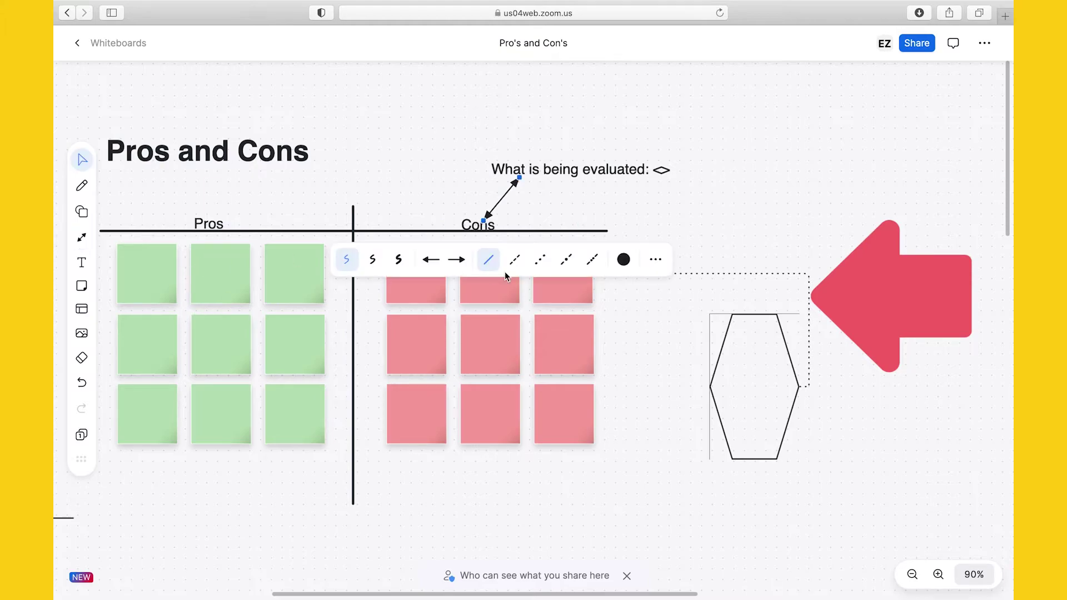
{"action": "left_click", "coordinate": [398, 259]}
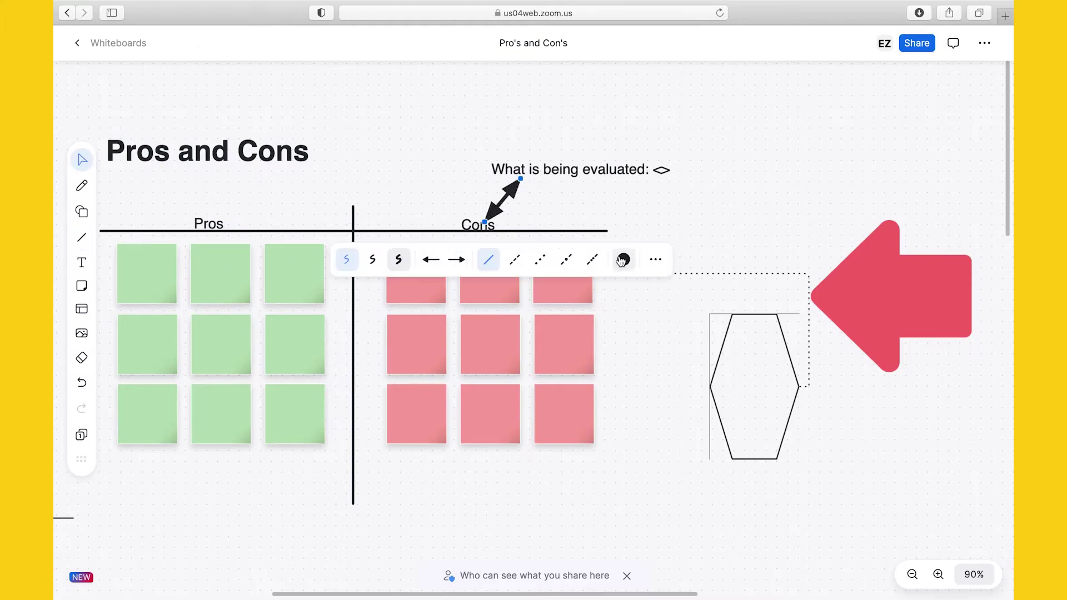
{"action": "left_click", "coordinate": [623, 260]}
{"action": "left_click", "coordinate": [663, 303]}
{"action": "left_click", "coordinate": [659, 264]}
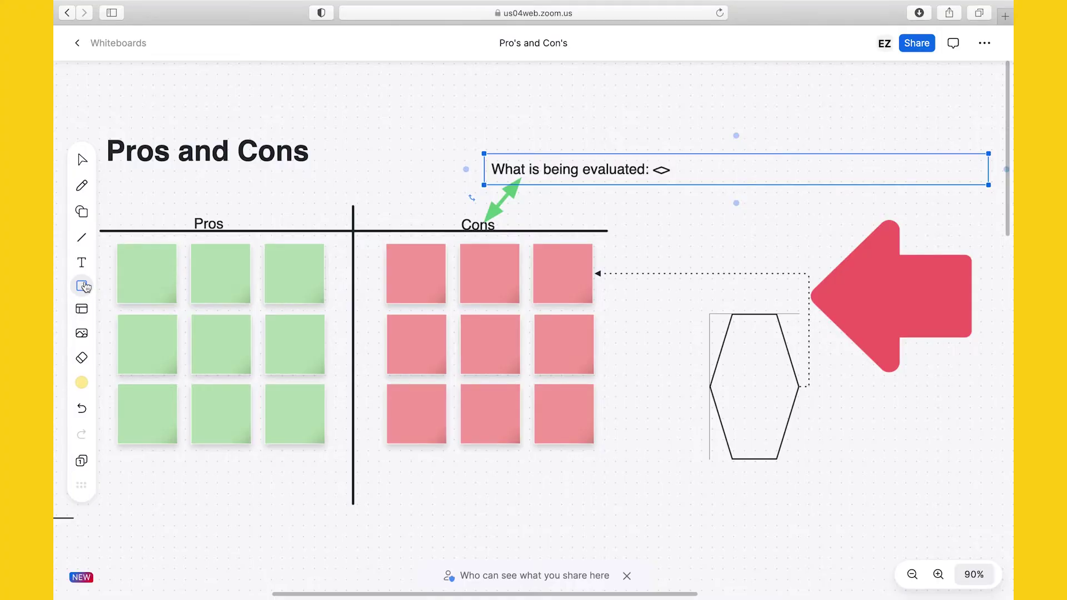
Step: Place a sticky note reading 'sticky note' below the hexagon and enlarge it
{"action": "left_click", "coordinate": [660, 521]}
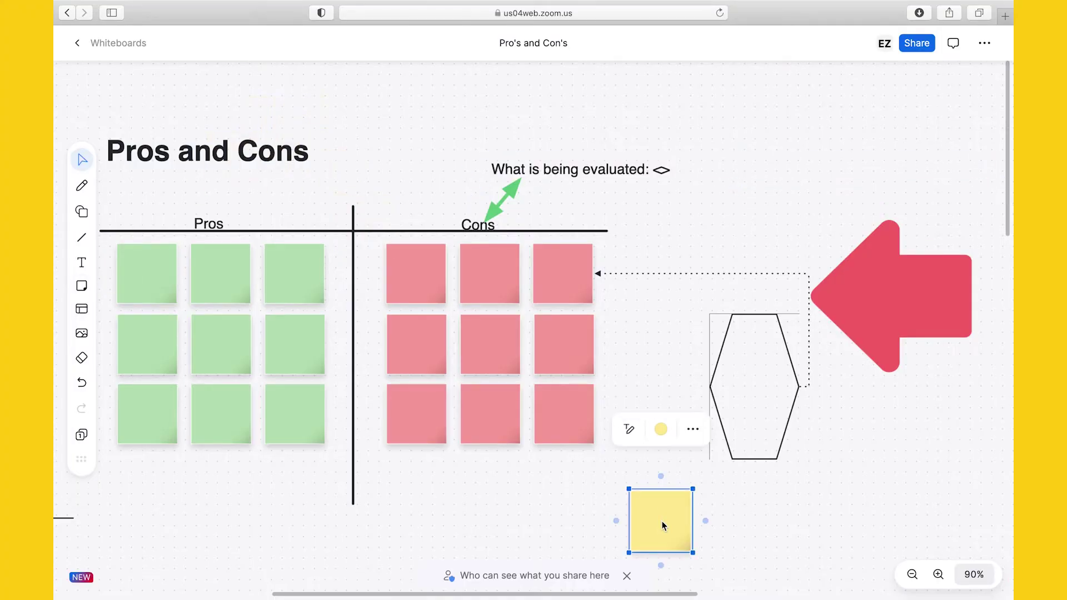
{"action": "left_click", "coordinate": [661, 430]}
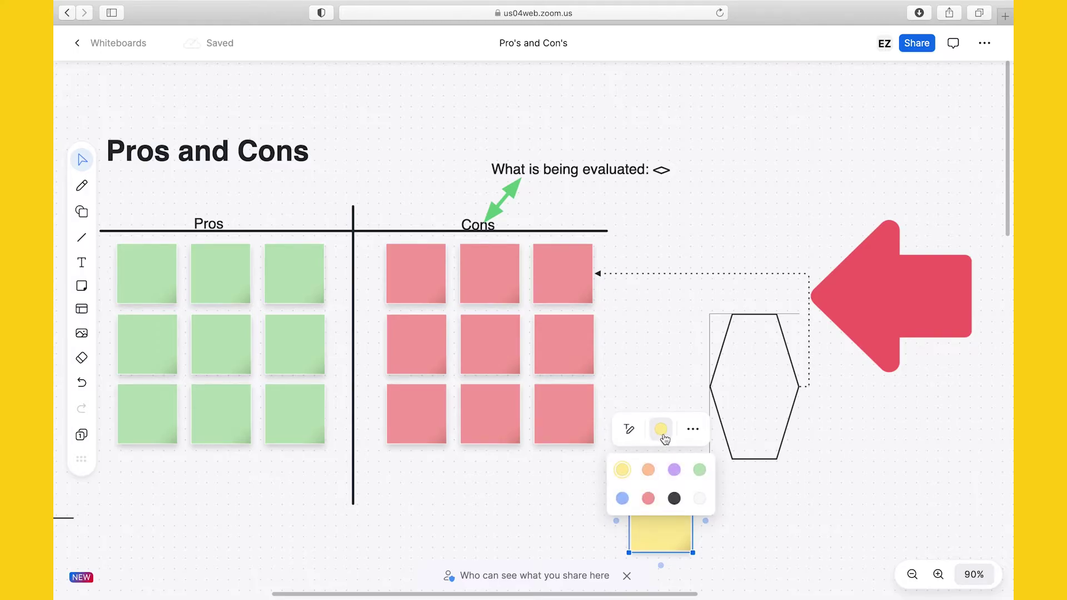
{"action": "type", "text": "sticky note"}
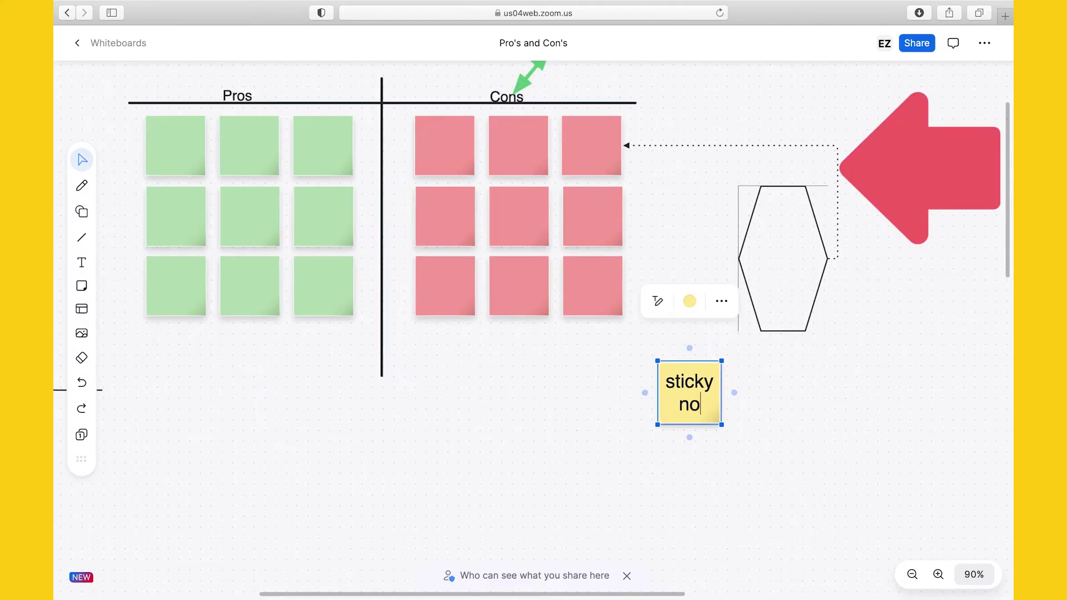
{"action": "left_click", "coordinate": [658, 301]}
{"action": "left_click_drag", "start_coordinate": [721, 424], "coordinate": [758, 462]}
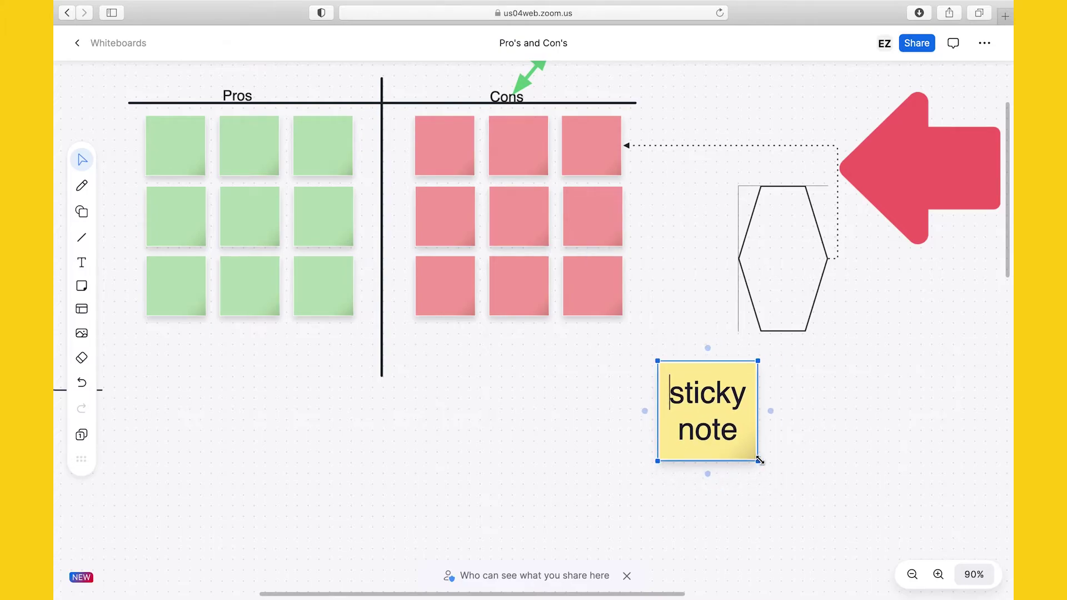
Step: Drag out a connected copy of the sticky note beside it
{"action": "left_click_drag", "start_coordinate": [754, 406], "coordinate": [802, 451]}
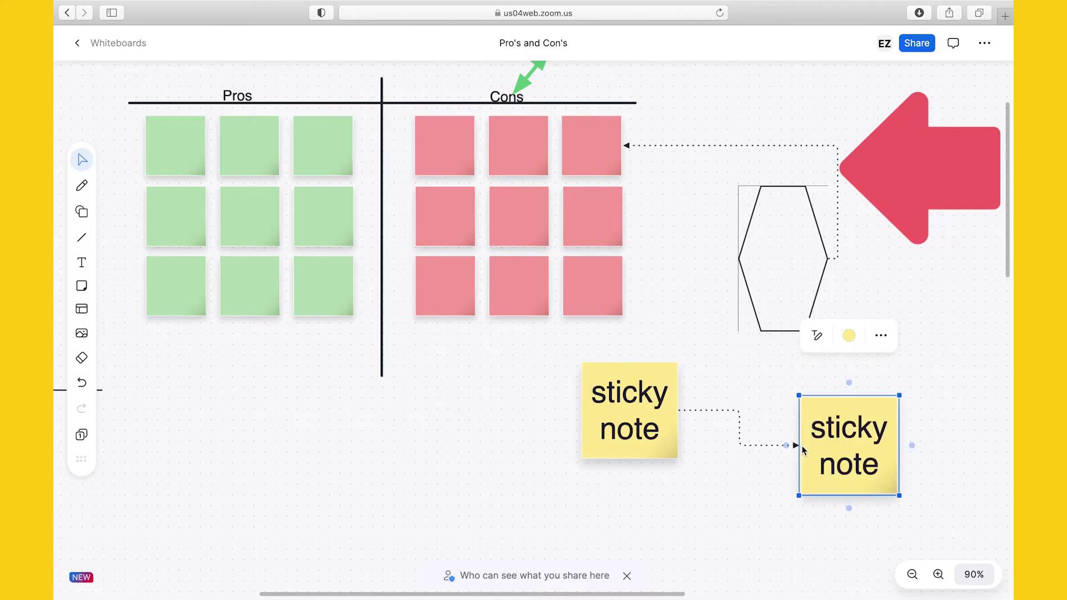
{"action": "key", "text": "Escape"}
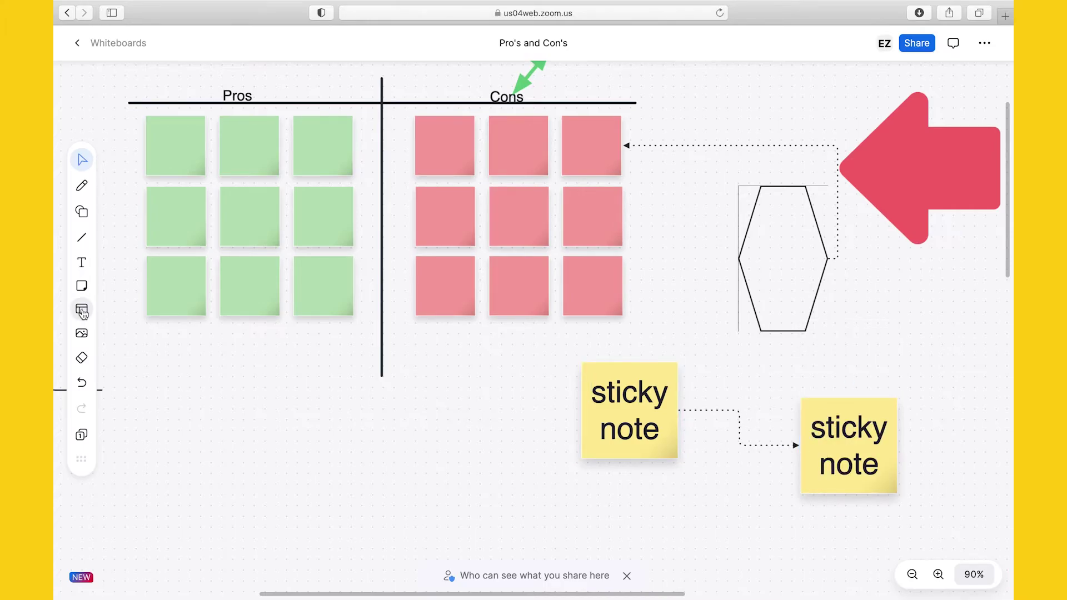
{"action": "left_click", "coordinate": [83, 314]}
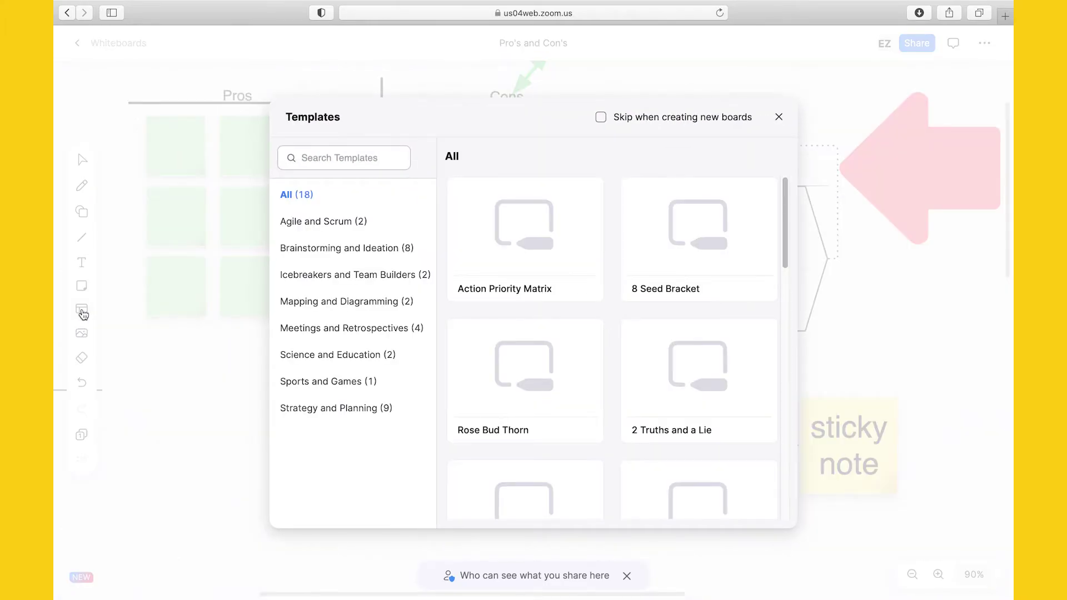
{"action": "scroll", "coordinate": [504, 360], "scroll_direction": "down", "scroll_amount": 12}
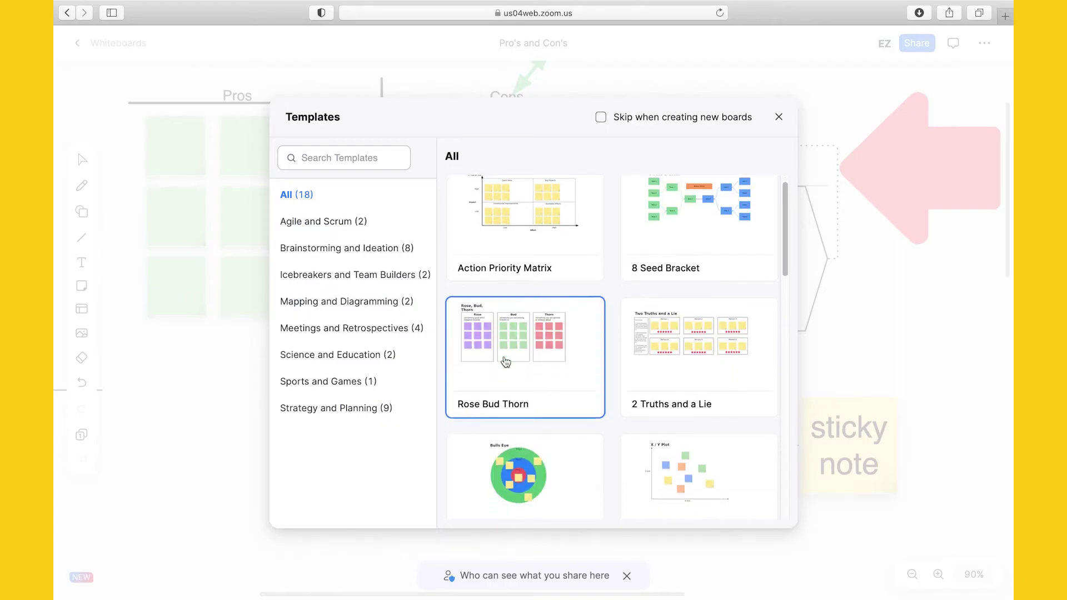
{"action": "scroll", "coordinate": [505, 362], "scroll_direction": "down", "scroll_amount": 2}
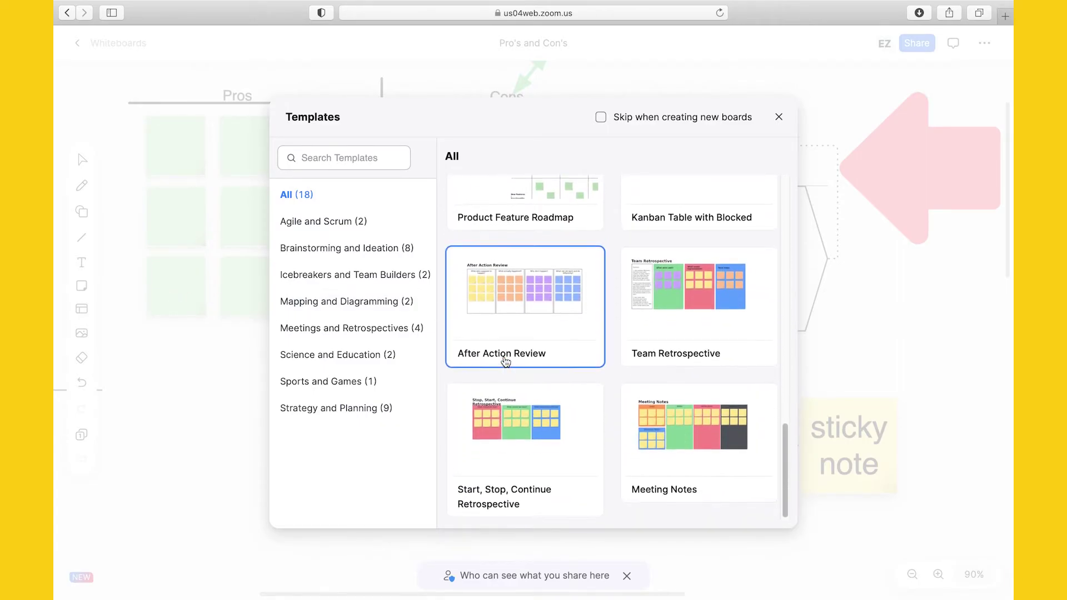
{"action": "scroll", "coordinate": [506, 362], "scroll_direction": "up", "scroll_amount": 8}
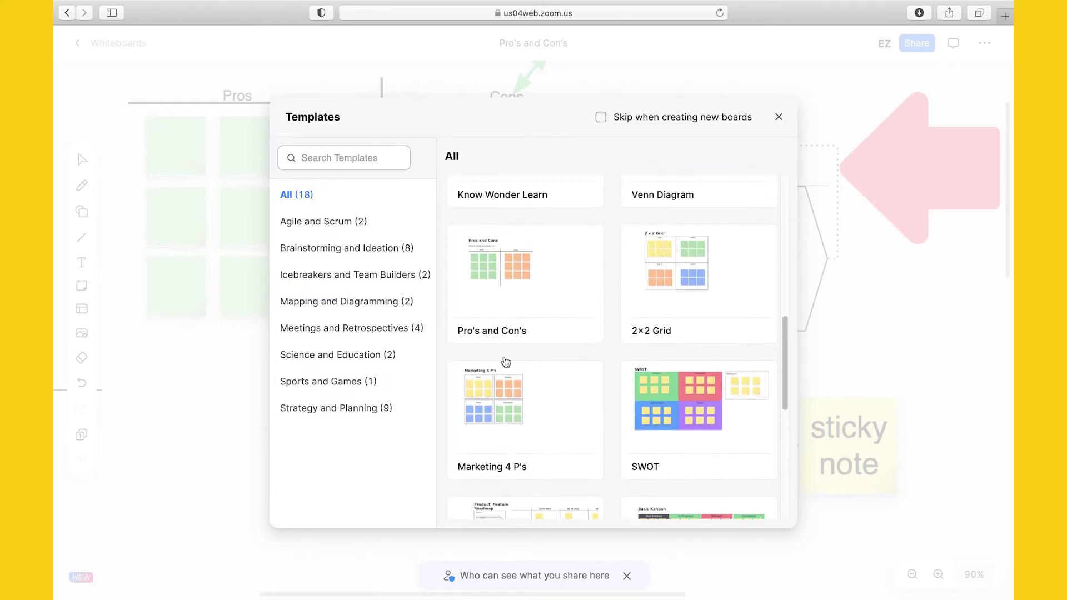
{"action": "left_click", "coordinate": [780, 117]}
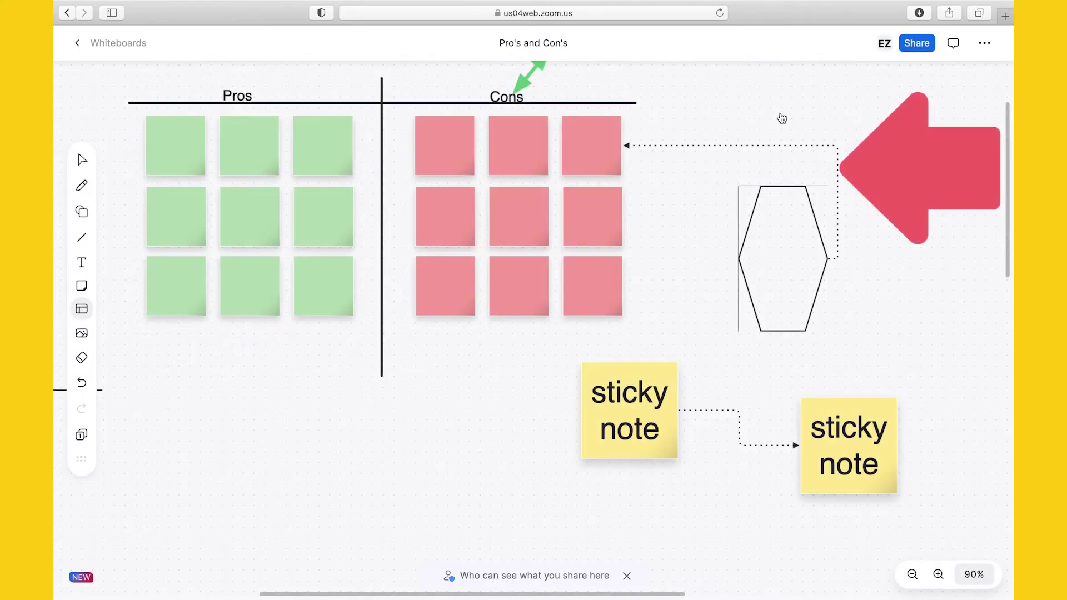
Step: Insert the Remote Working Hero image and move it below the Pros notes
{"action": "left_click", "coordinate": [81, 334]}
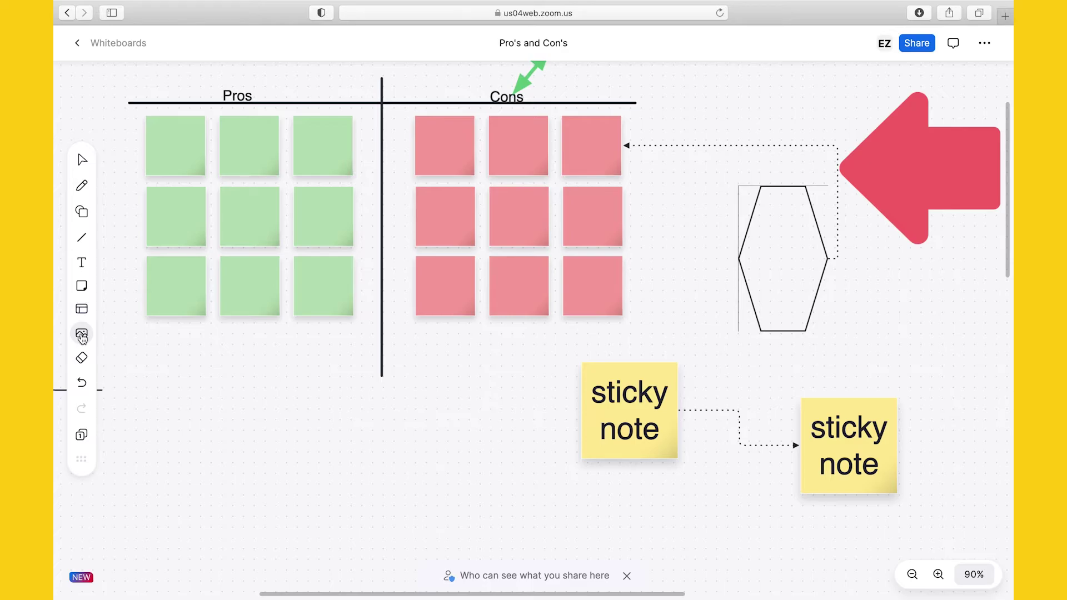
{"action": "left_click", "coordinate": [905, 202]}
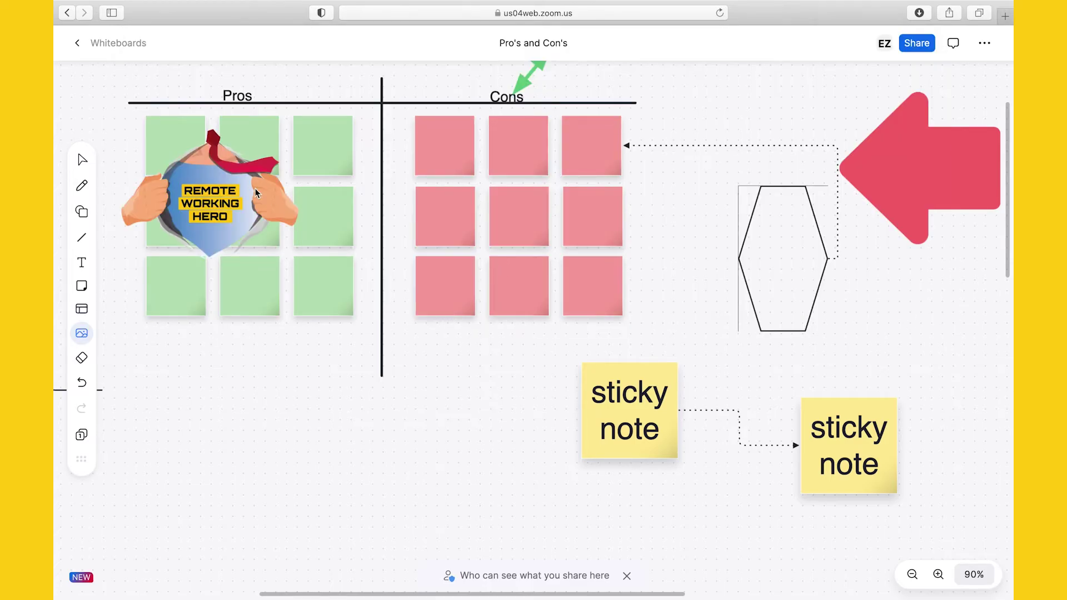
{"action": "left_click_drag", "start_coordinate": [254, 188], "coordinate": [328, 448]}
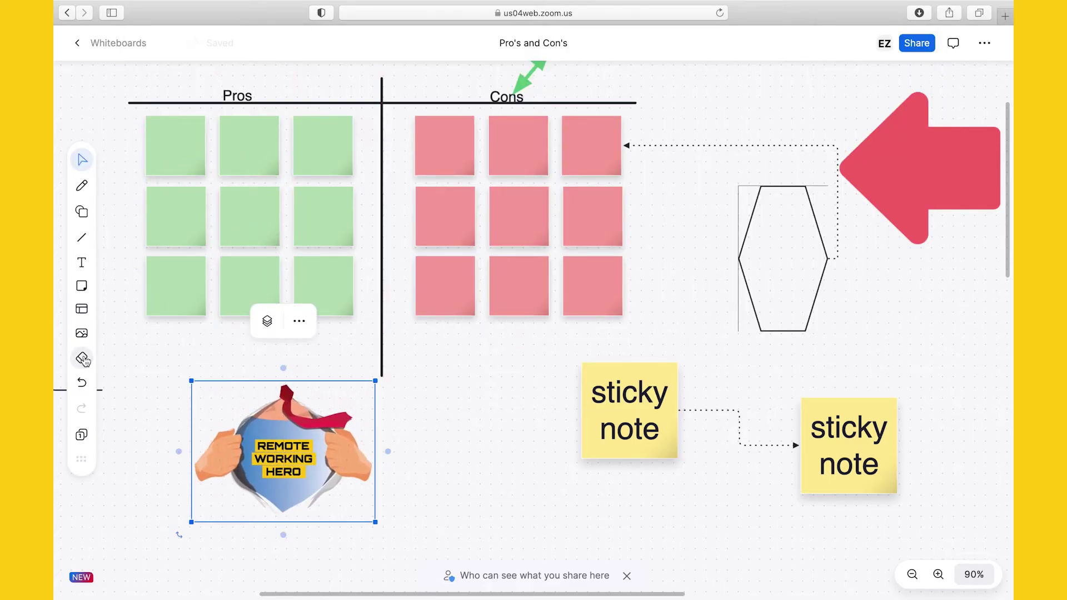
Step: Erase the hexagon and the stray freehand line, then open the sharing options
{"action": "left_click", "coordinate": [82, 359]}
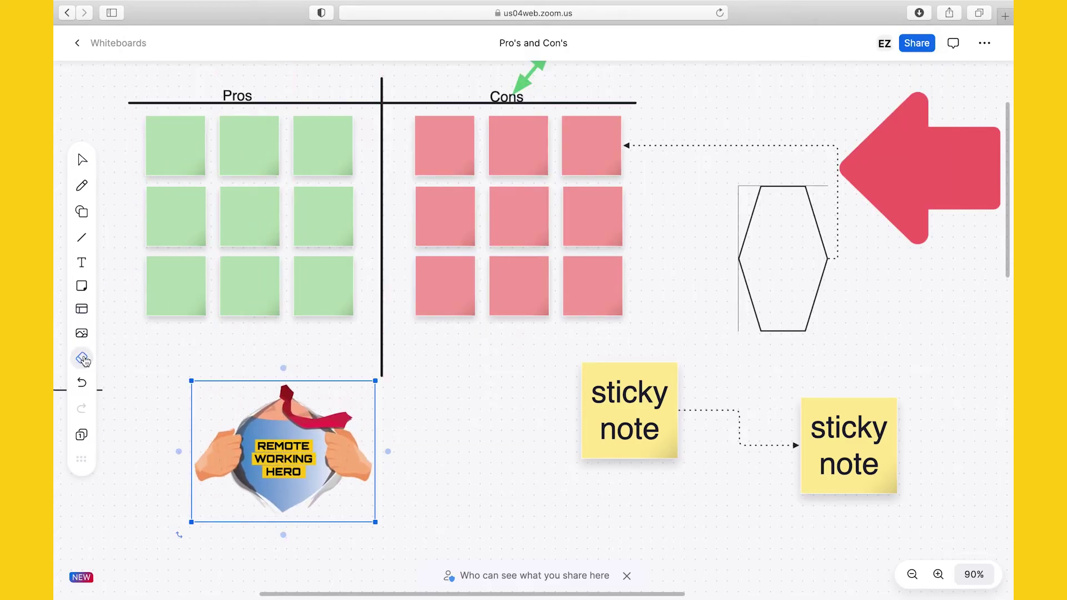
{"action": "left_click", "coordinate": [755, 300]}
{"action": "scroll", "coordinate": [496, 365], "scroll_direction": "left", "scroll_amount": 15}
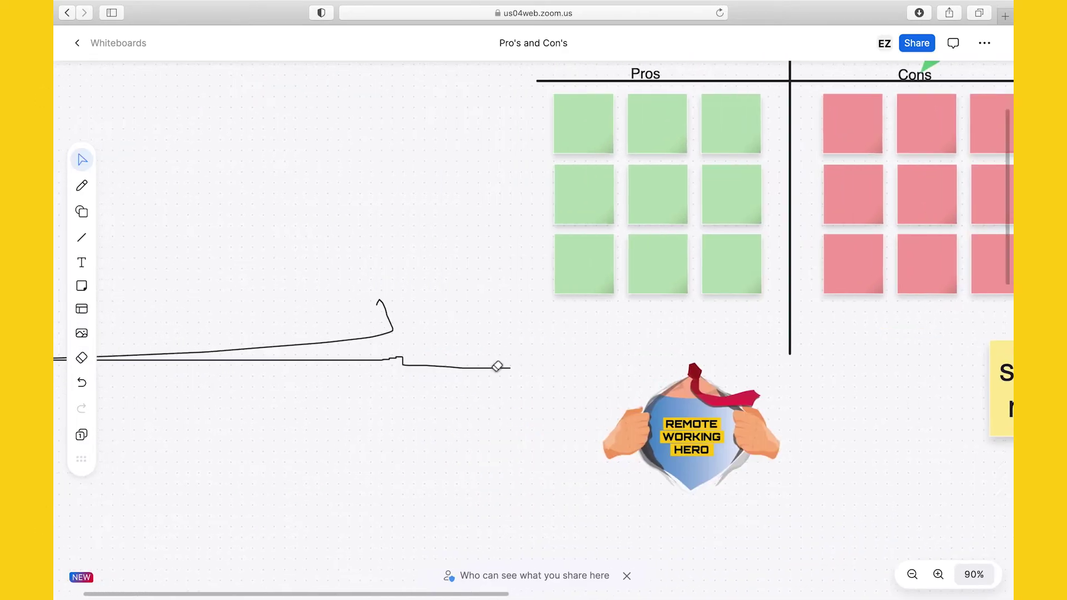
{"action": "left_click", "coordinate": [531, 364]}
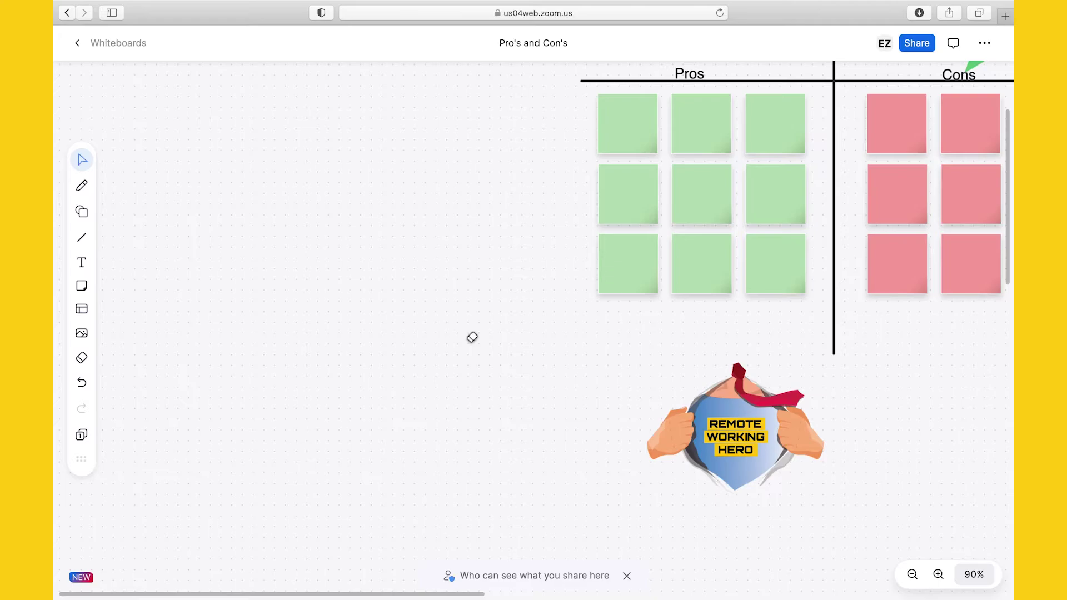
{"action": "scroll", "coordinate": [472, 338], "scroll_direction": "right", "scroll_amount": 5}
{"action": "scroll", "coordinate": [472, 337], "scroll_direction": "right", "scroll_amount": 4}
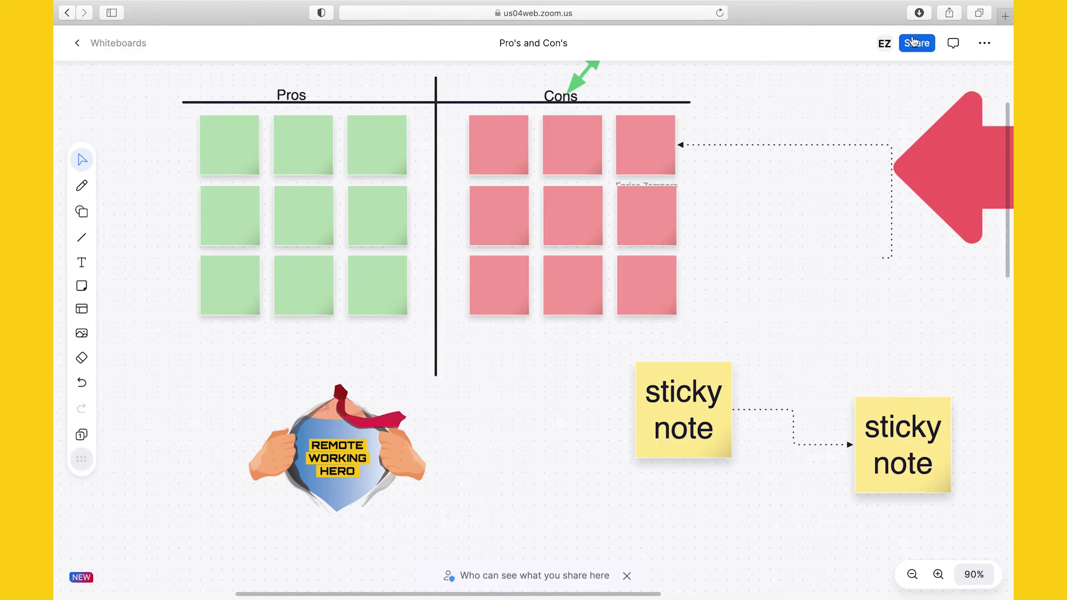
{"action": "left_click", "coordinate": [915, 55]}
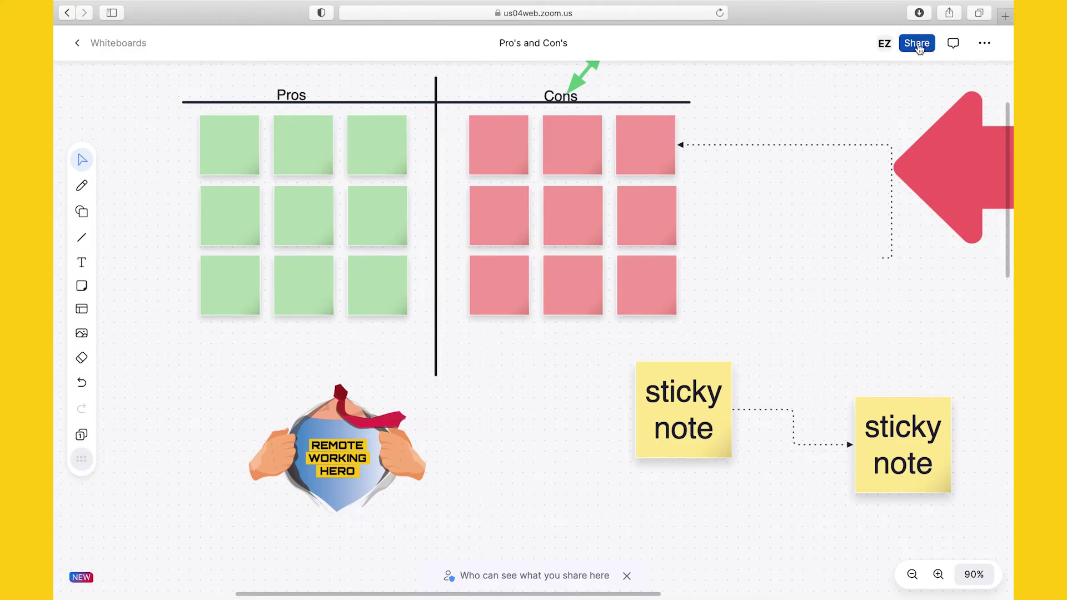
Step: Check who can access the shared link, then post the comment 'nice logo ;-)' beside the logo
{"action": "left_click", "coordinate": [581, 258]}
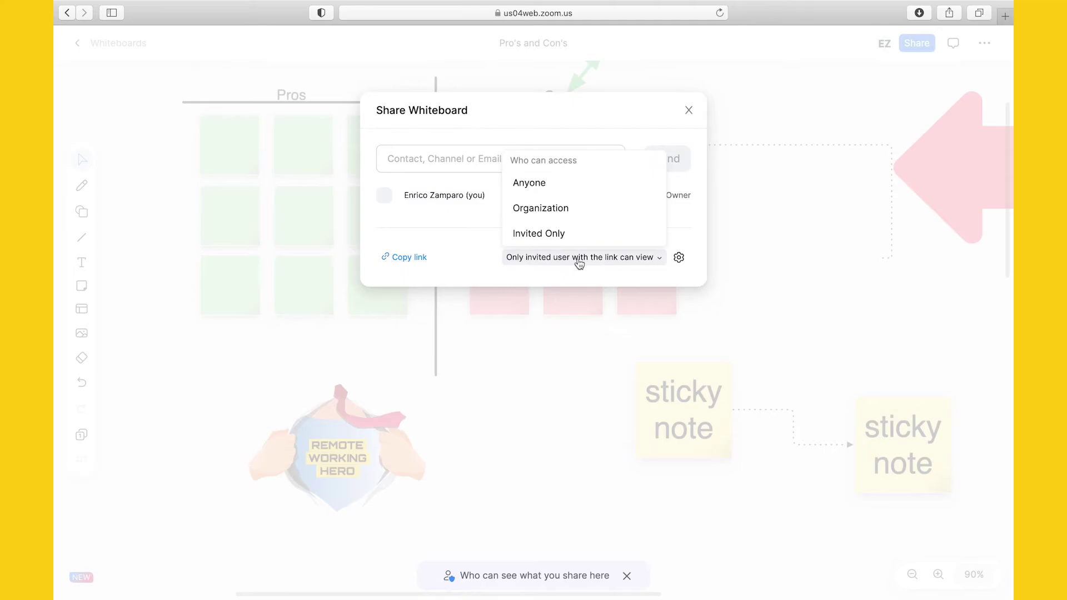
{"action": "left_click", "coordinate": [953, 43]}
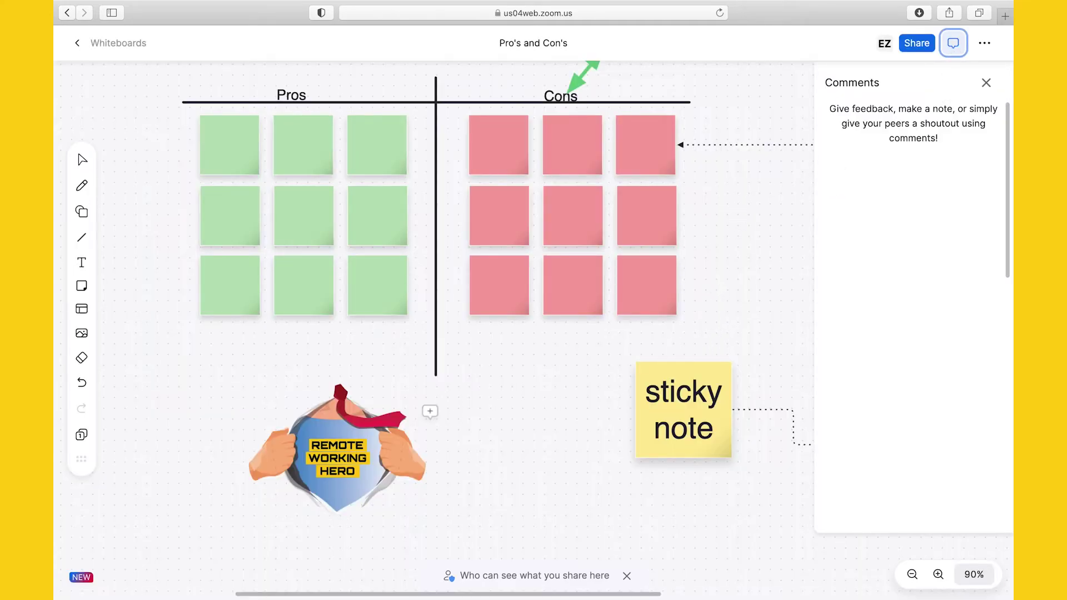
{"action": "left_click", "coordinate": [430, 411]}
{"action": "type", "text": "nice logo ;-)"}
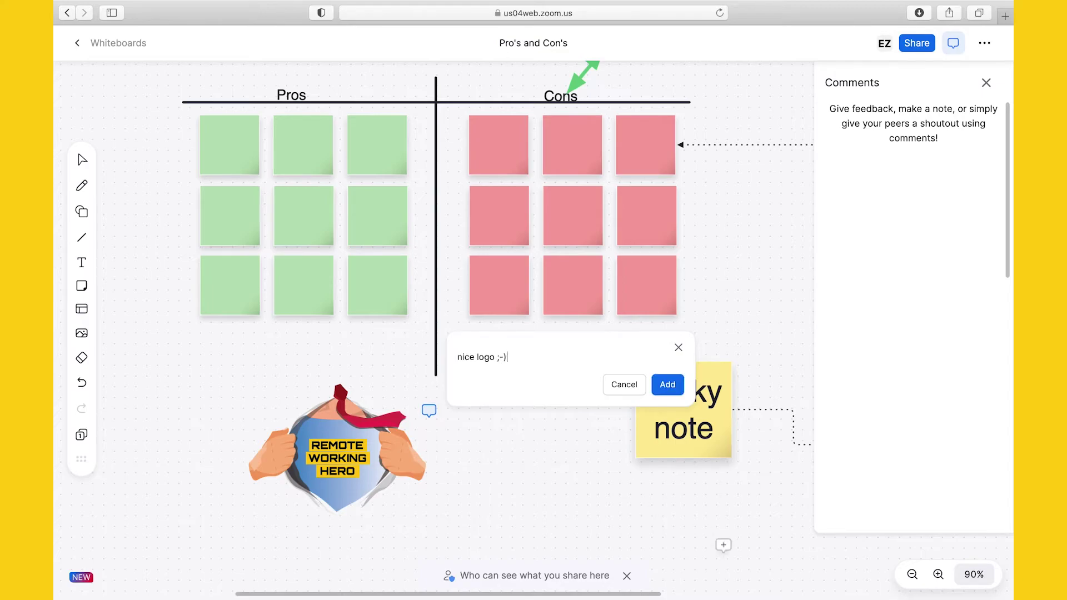
{"action": "left_click", "coordinate": [667, 385]}
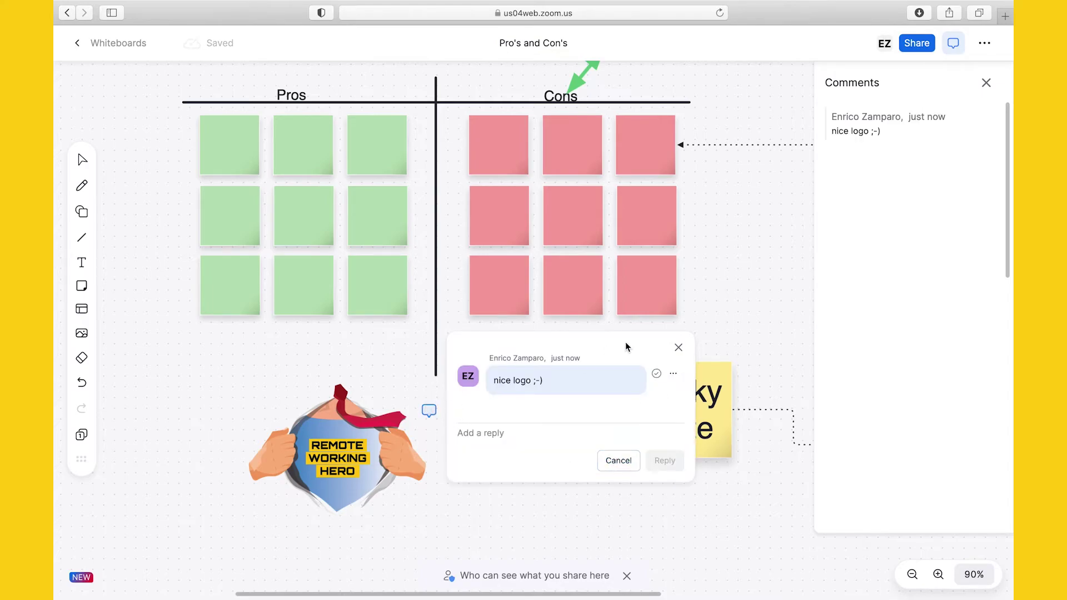
Step: Close the comments view and move the comment marker further right of the logo
{"action": "left_click", "coordinate": [954, 42]}
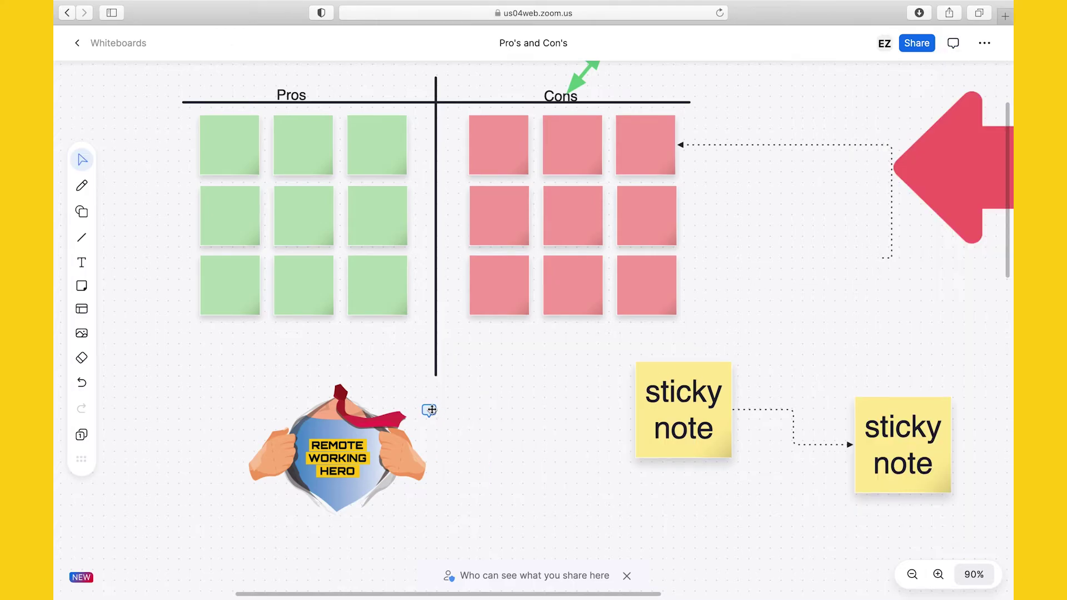
{"action": "left_click_drag", "start_coordinate": [430, 412], "coordinate": [500, 428]}
{"action": "left_click", "coordinate": [412, 444]}
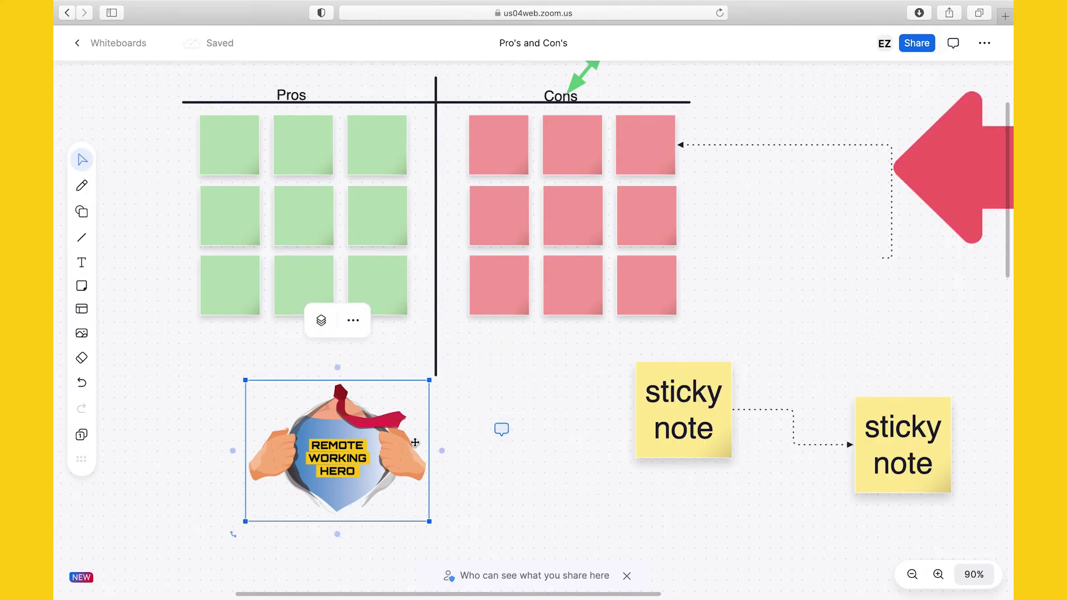
Step: Lock the Pro's and Con's whiteboard from its options menu, then reopen the menu to verify
{"action": "left_click", "coordinate": [985, 43]}
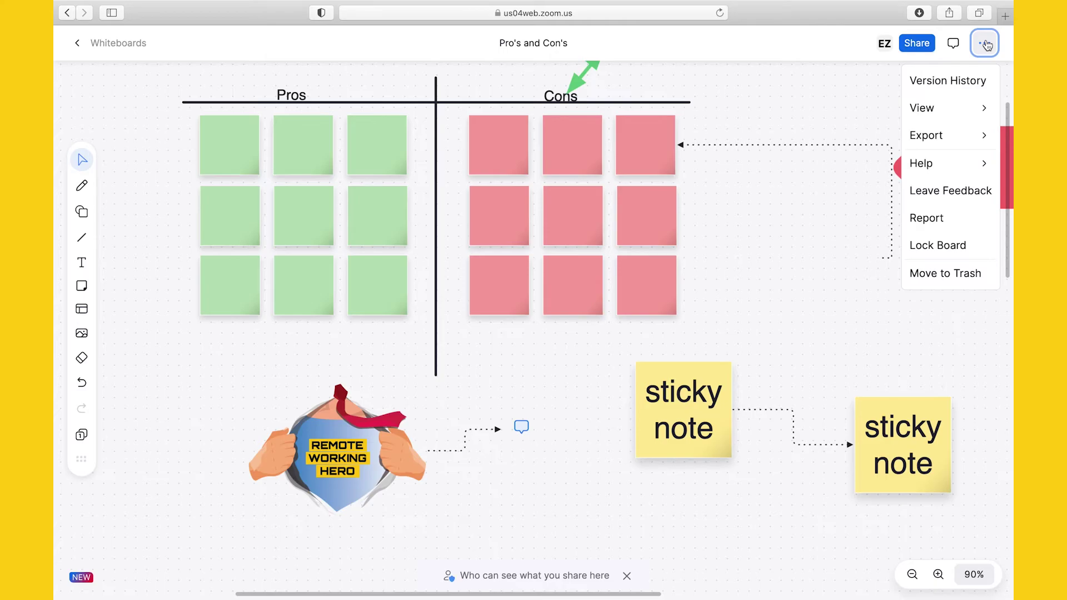
{"action": "mouse_move", "coordinate": [964, 145]}
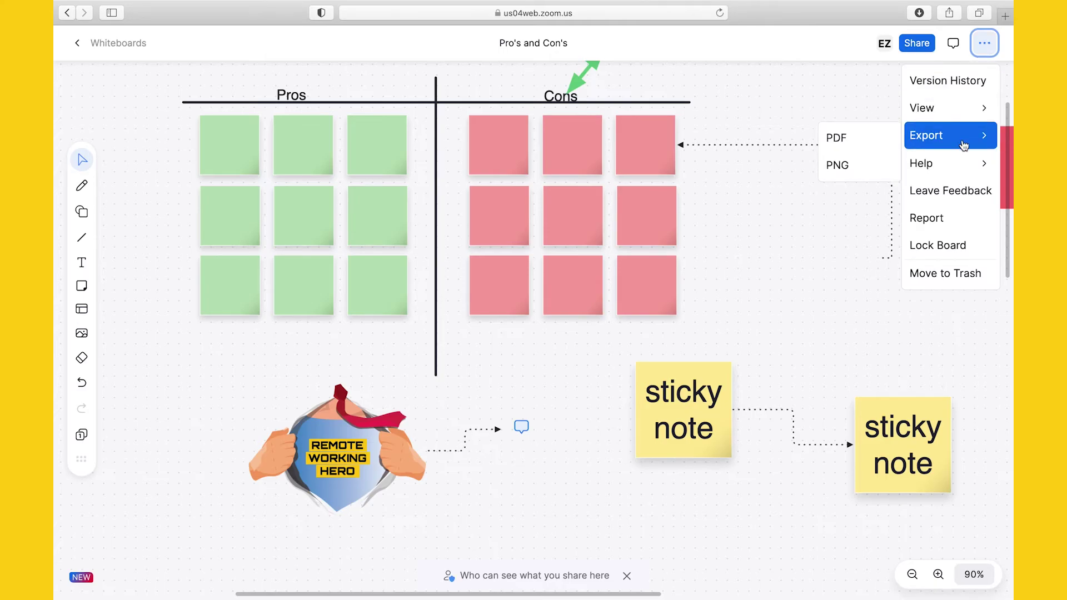
{"action": "left_click", "coordinate": [986, 253]}
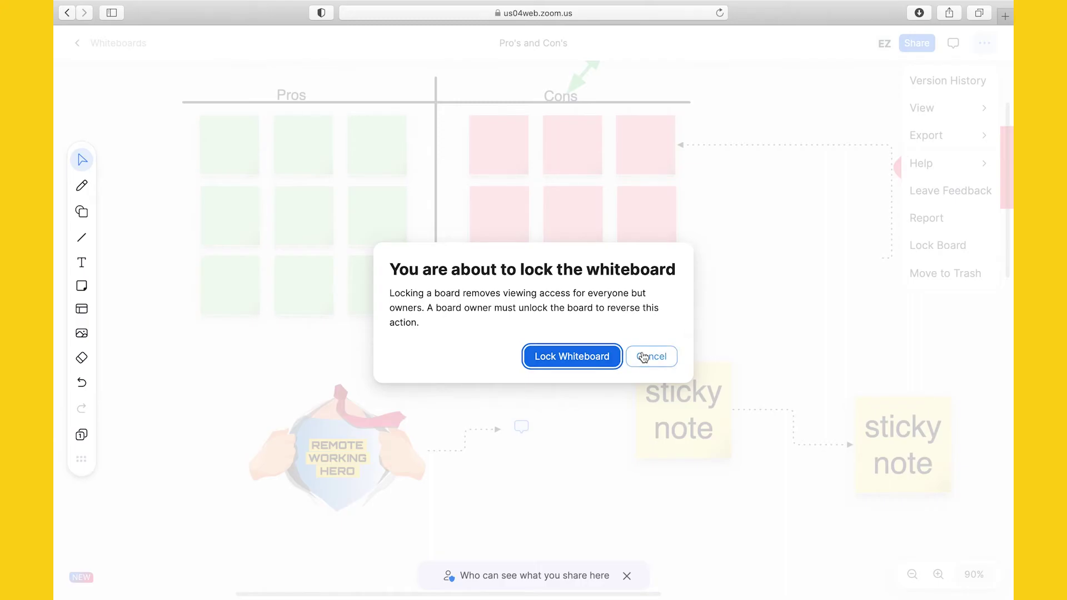
{"action": "left_click", "coordinate": [596, 358]}
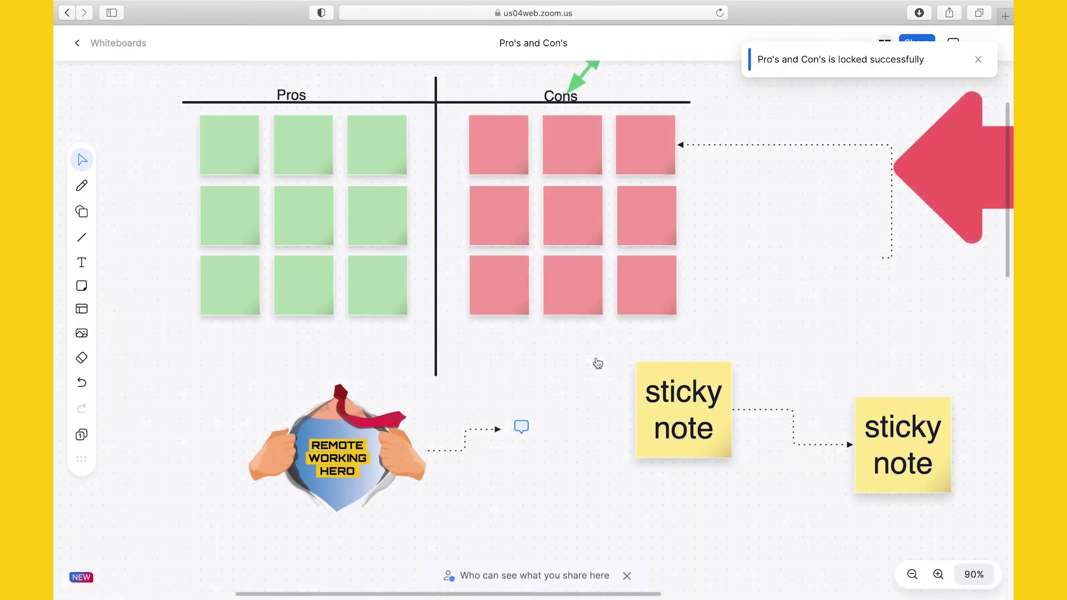
{"action": "left_click", "coordinate": [990, 50]}
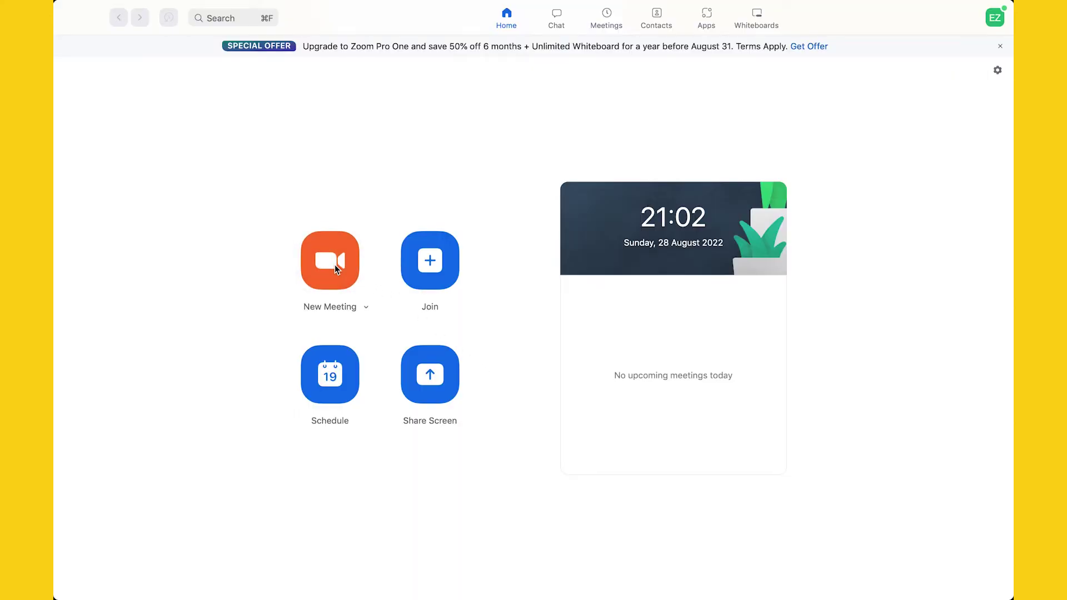
Step: Start a new meeting without joining audio and create a blank whiteboard from Whiteboards
{"action": "left_click", "coordinate": [334, 265]}
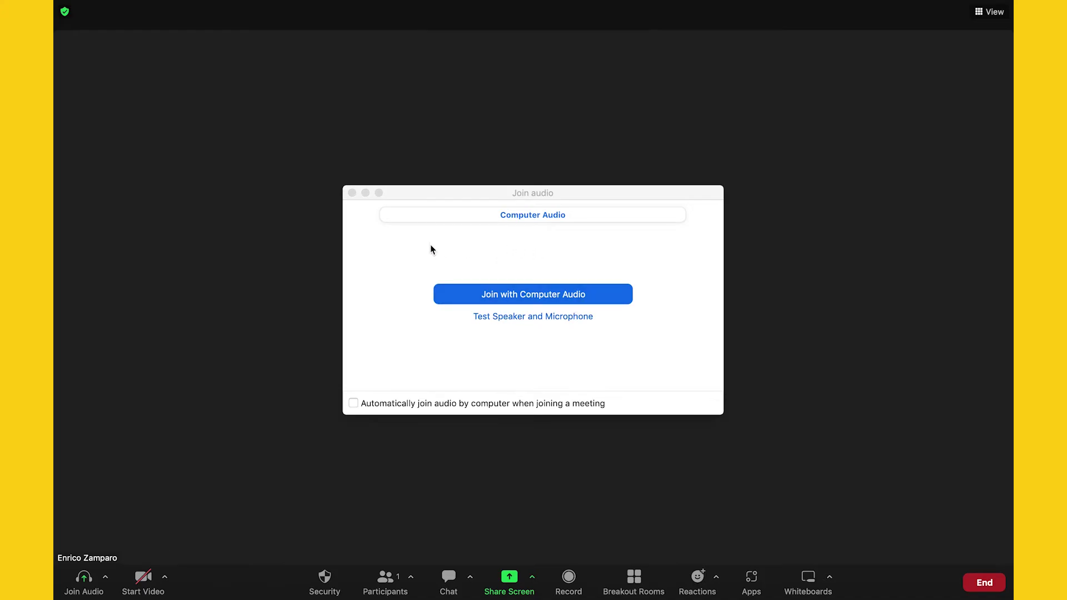
{"action": "left_click", "coordinate": [352, 193]}
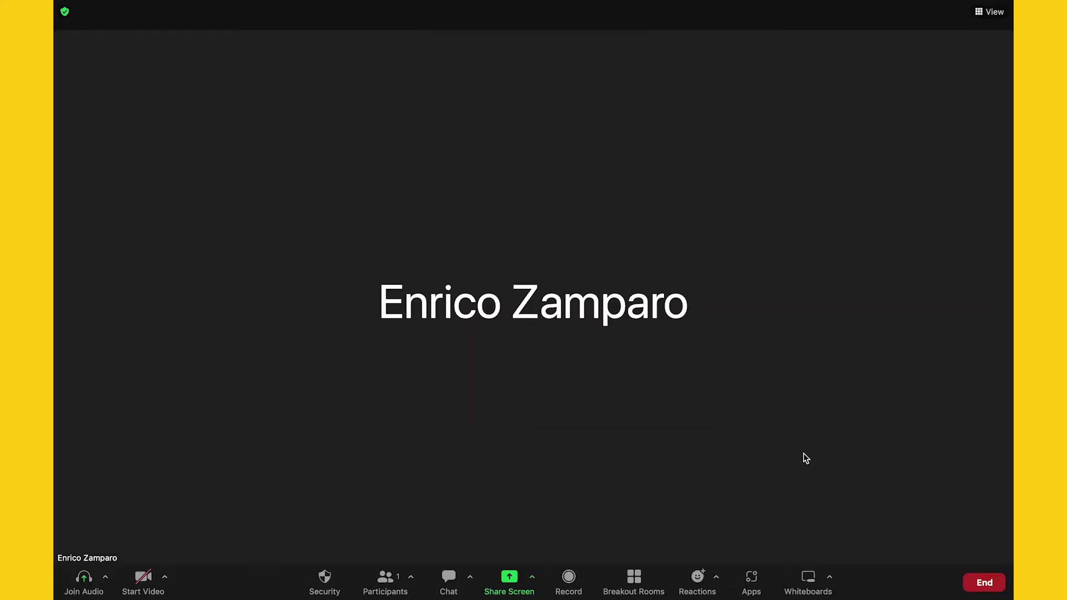
{"action": "left_click", "coordinate": [808, 581]}
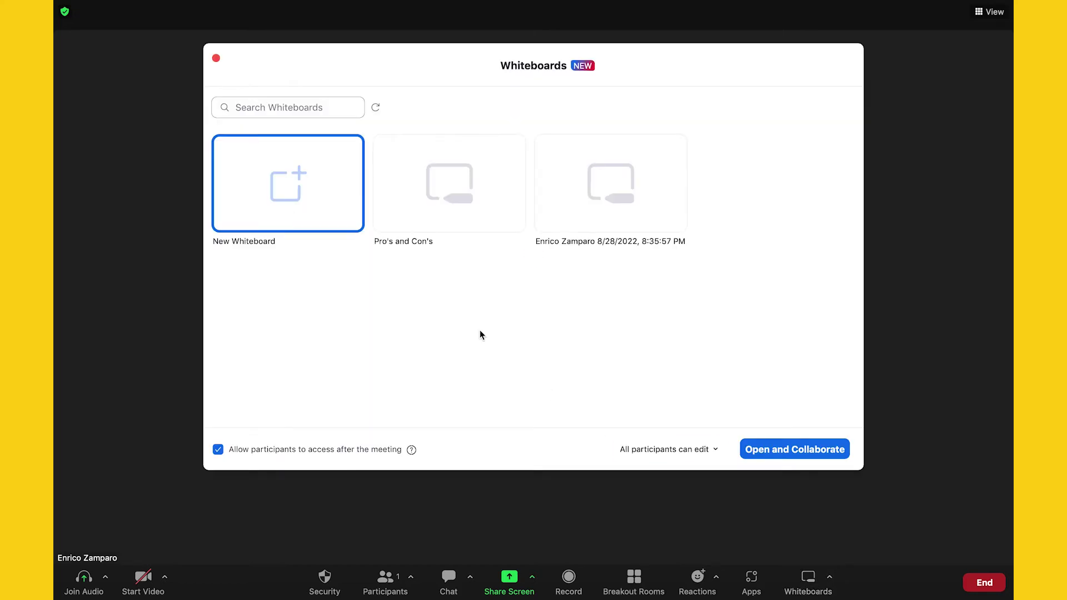
{"action": "double_click", "coordinate": [286, 179]}
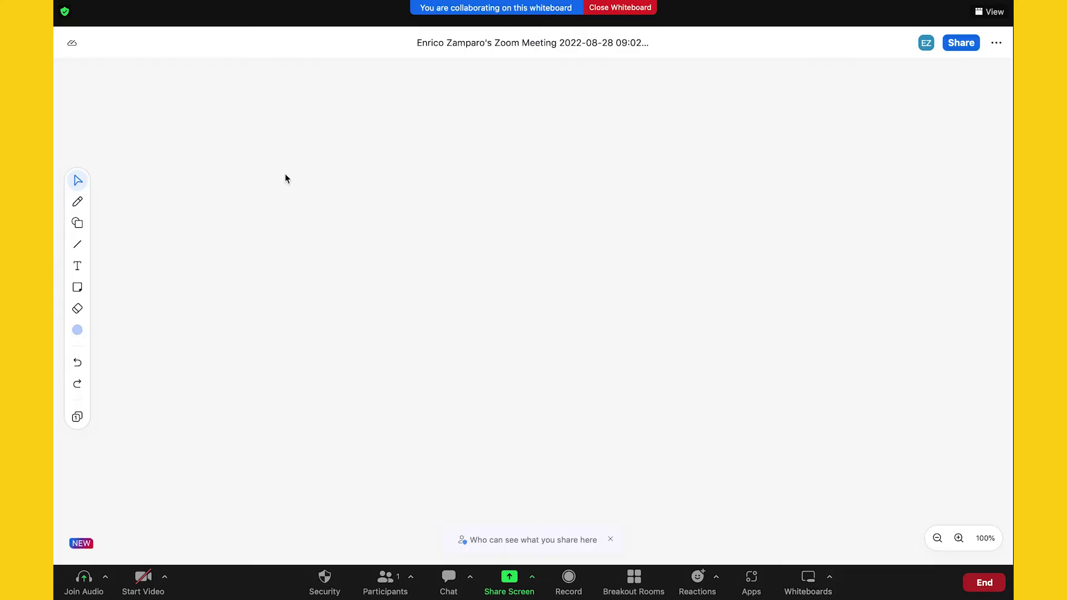
Step: Draw three freehand pen strokes: one toward the bottom, one rising right, one near top right
{"action": "left_click", "coordinate": [78, 200]}
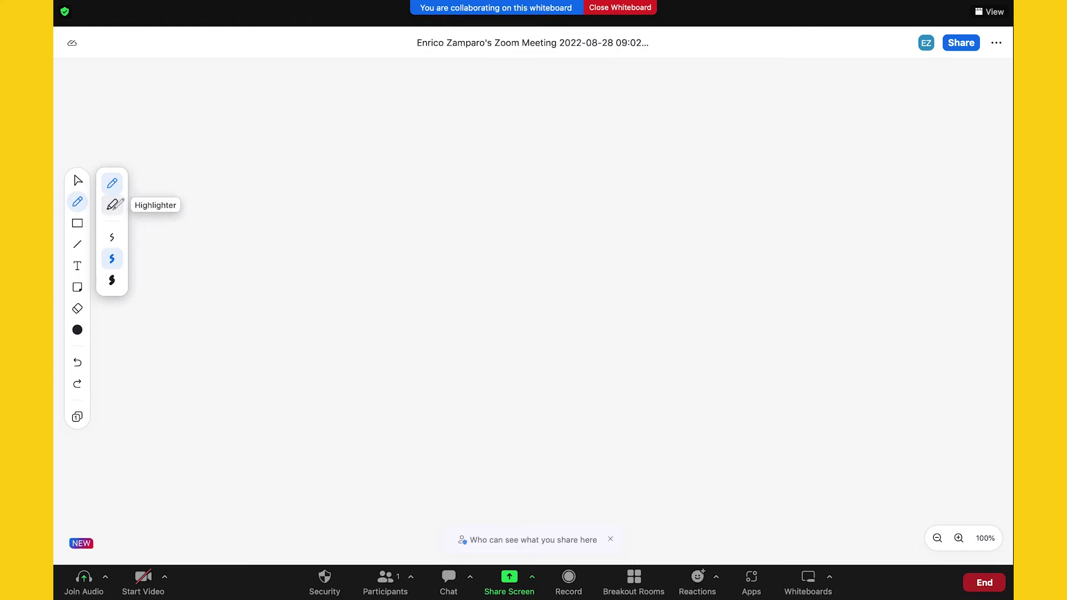
{"action": "left_click", "coordinate": [80, 205]}
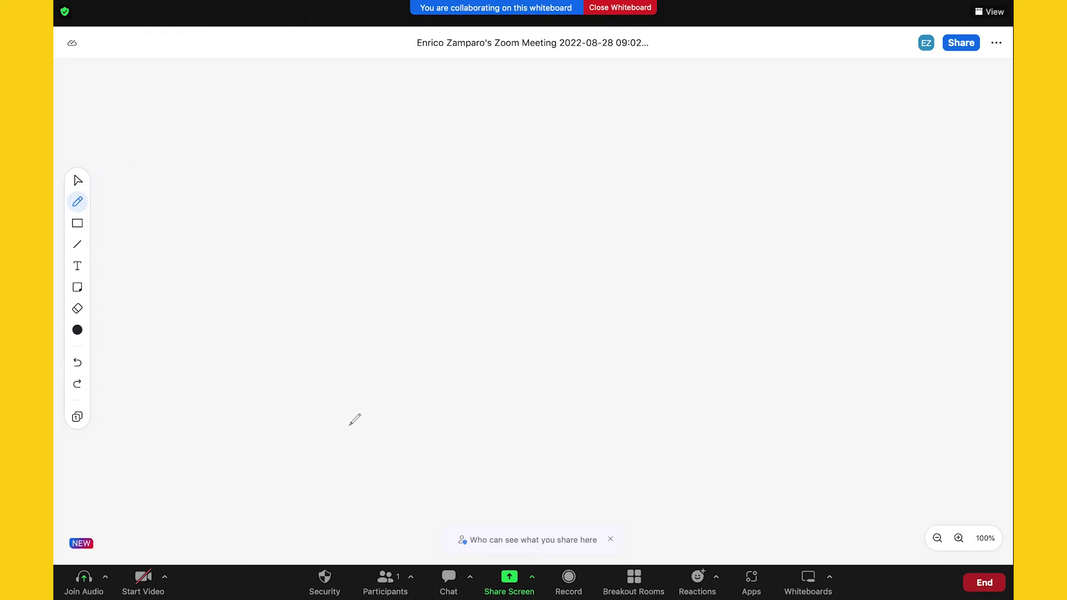
{"action": "left_click_drag", "start_coordinate": [349, 425], "coordinate": [409, 564]}
{"action": "left_click_drag", "start_coordinate": [742, 461], "coordinate": [1013, 364]}
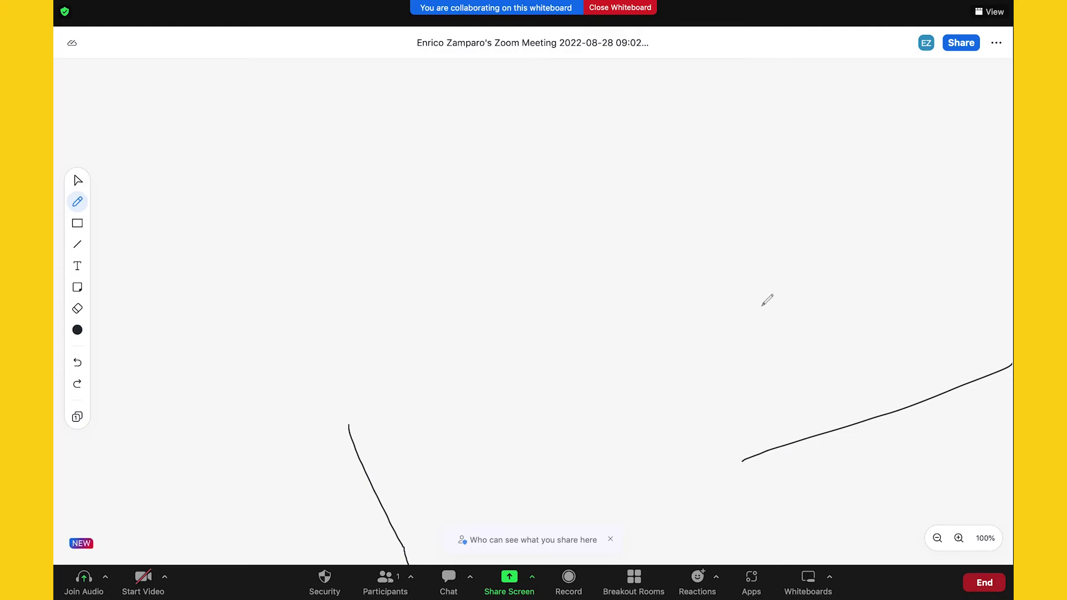
{"action": "left_click_drag", "start_coordinate": [920, 241], "coordinate": [1012, 234]}
Step: Pan the board with the Hand tool and zoom out to 25% to see all strokes
{"action": "left_click", "coordinate": [77, 180]}
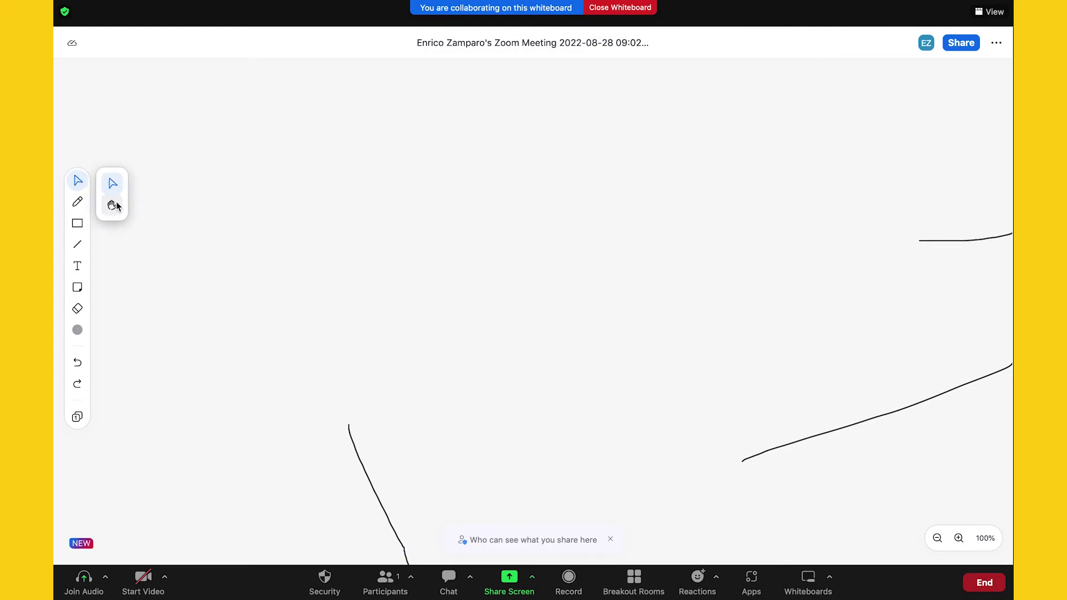
{"action": "left_click", "coordinate": [112, 205]}
{"action": "mouse_move", "coordinate": [476, 317]}
{"action": "left_mouse_down"}
{"action": "mouse_move", "coordinate": [380, 153]}
{"action": "mouse_move", "coordinate": [393, 134]}
{"action": "left_mouse_up"}
{"action": "left_click_drag", "start_coordinate": [483, 291], "coordinate": [516, 195]}
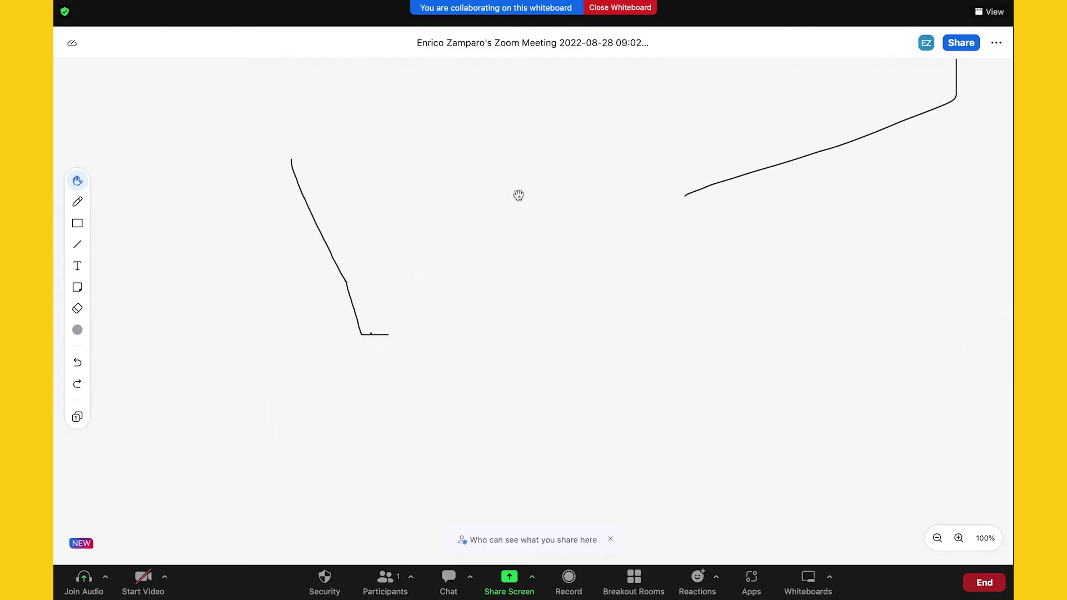
{"action": "mouse_move", "coordinate": [622, 284]}
{"action": "left_mouse_down"}
{"action": "mouse_move", "coordinate": [621, 262]}
{"action": "mouse_move", "coordinate": [545, 199]}
{"action": "left_mouse_up"}
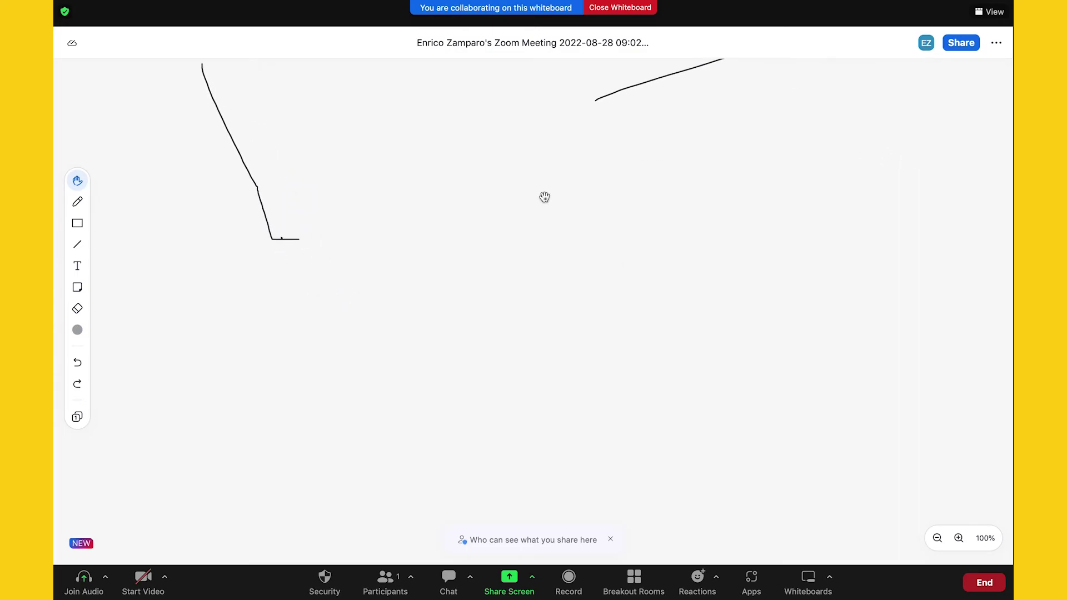
{"action": "left_click", "coordinate": [938, 538]}
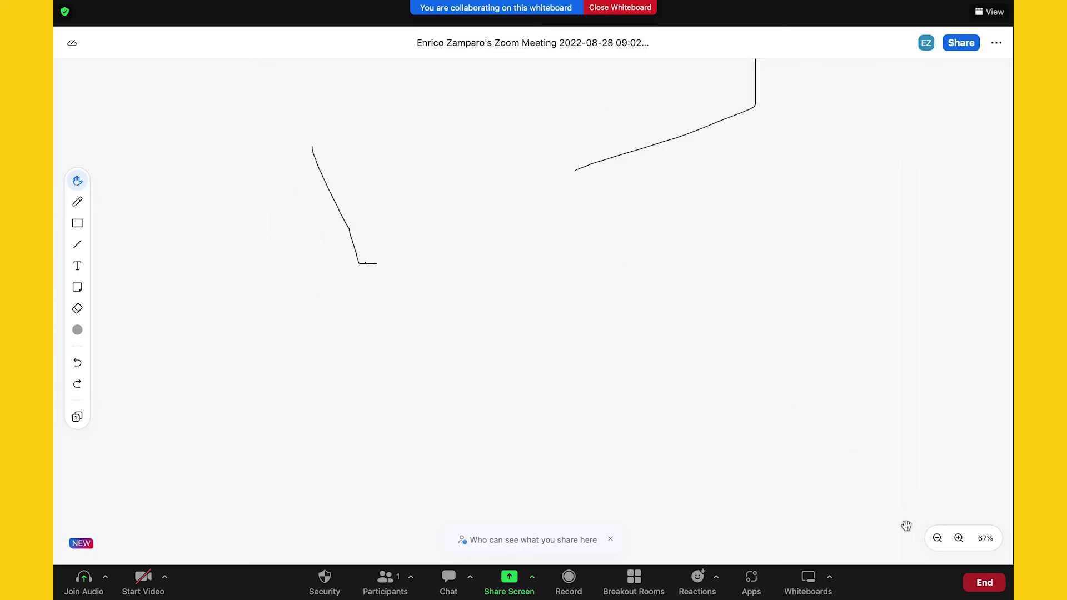
{"action": "left_click", "coordinate": [937, 538]}
{"action": "left_click", "coordinate": [938, 538]}
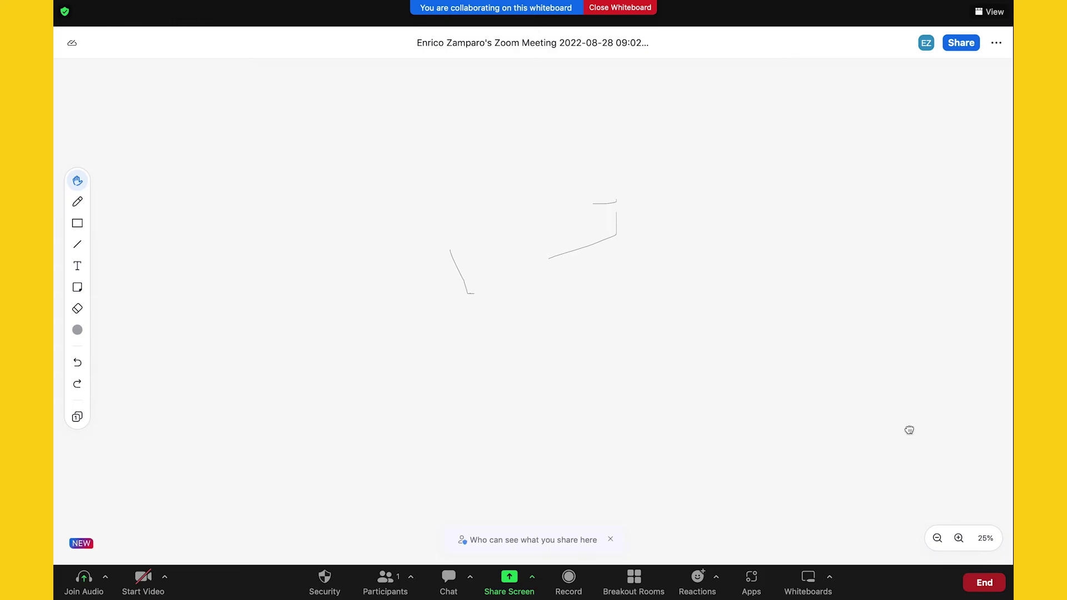
{"action": "mouse_move", "coordinate": [909, 430]}
{"action": "left_mouse_down"}
{"action": "mouse_move", "coordinate": [638, 422]}
{"action": "mouse_move", "coordinate": [956, 399]}
{"action": "left_mouse_up"}
{"action": "left_click_drag", "start_coordinate": [636, 360], "coordinate": [627, 330]}
{"action": "mouse_move", "coordinate": [427, 314]}
{"action": "left_mouse_down"}
{"action": "mouse_move", "coordinate": [558, 393]}
{"action": "mouse_move", "coordinate": [602, 386]}
{"action": "mouse_move", "coordinate": [504, 350]}
{"action": "left_mouse_up"}
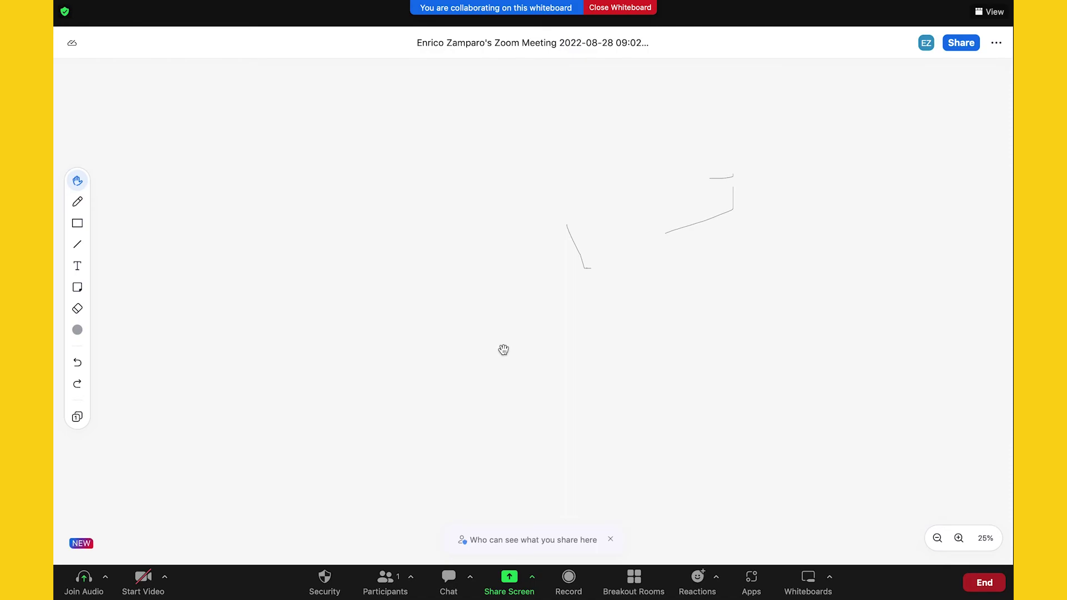
Step: Draw a double-arrow shape on the board's left side and fill it pink
{"action": "left_click", "coordinate": [77, 222]}
{"action": "left_click", "coordinate": [179, 297]}
{"action": "left_click_drag", "start_coordinate": [273, 265], "coordinate": [410, 321]}
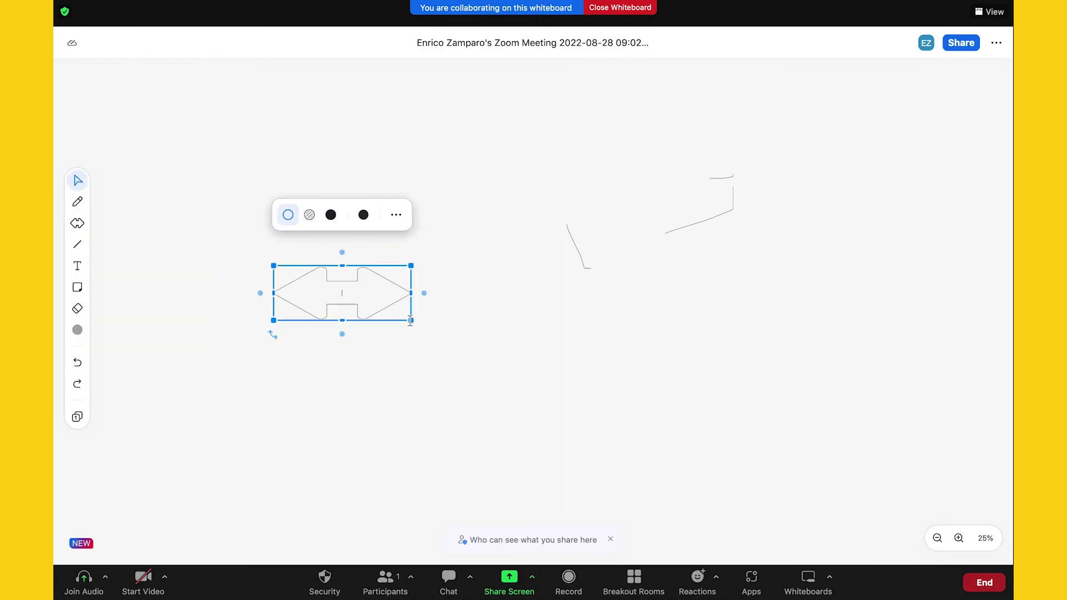
{"action": "left_click", "coordinate": [366, 216]}
Step: Place a text box above the arrow and set its font size to 48
{"action": "left_click", "coordinate": [79, 267]}
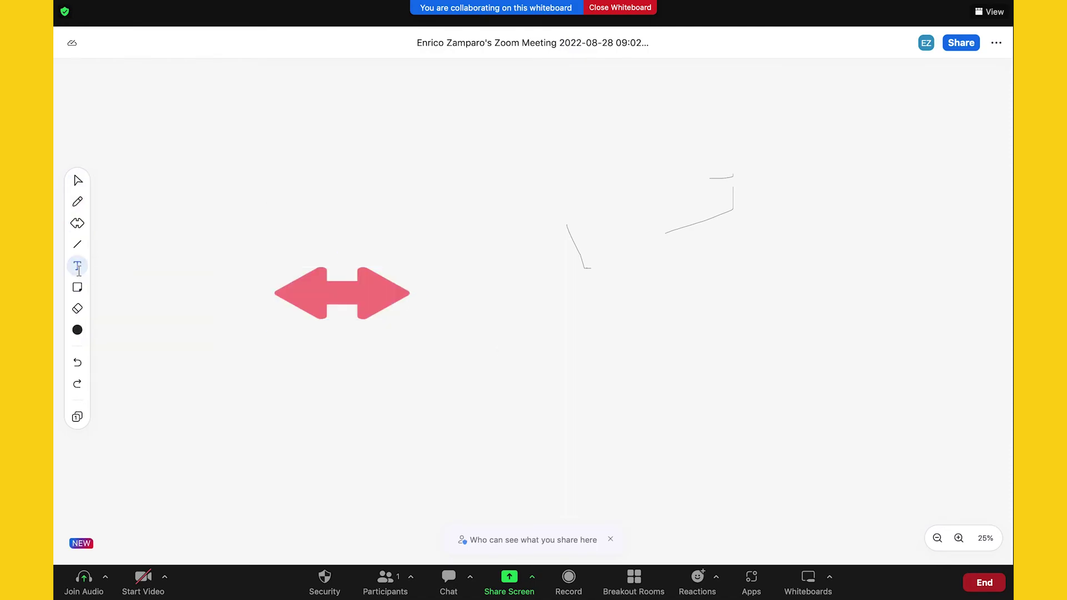
{"action": "left_click", "coordinate": [405, 155]}
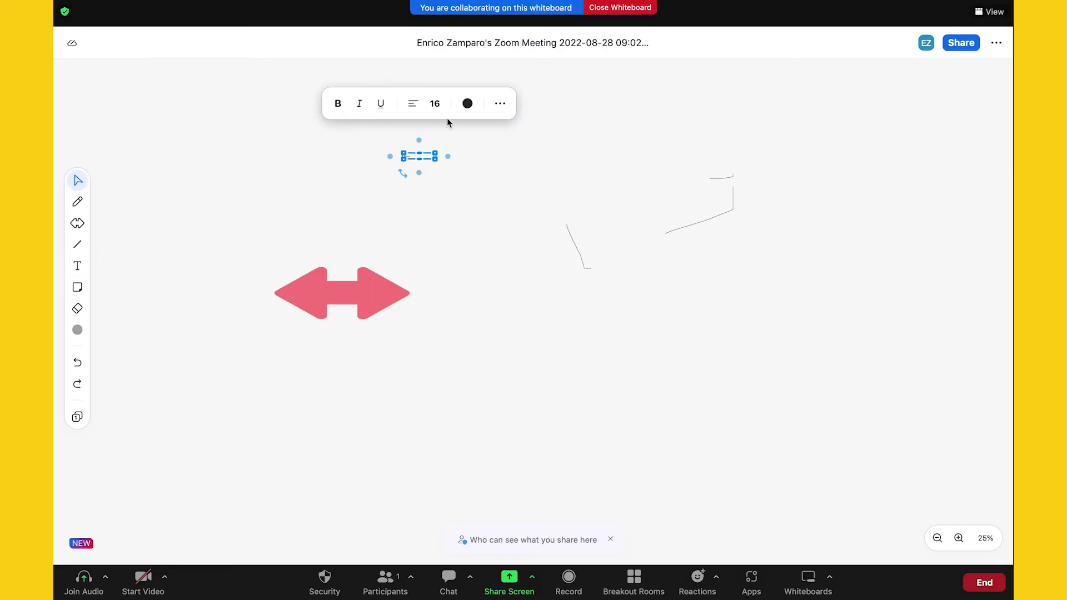
{"action": "left_click", "coordinate": [435, 104]}
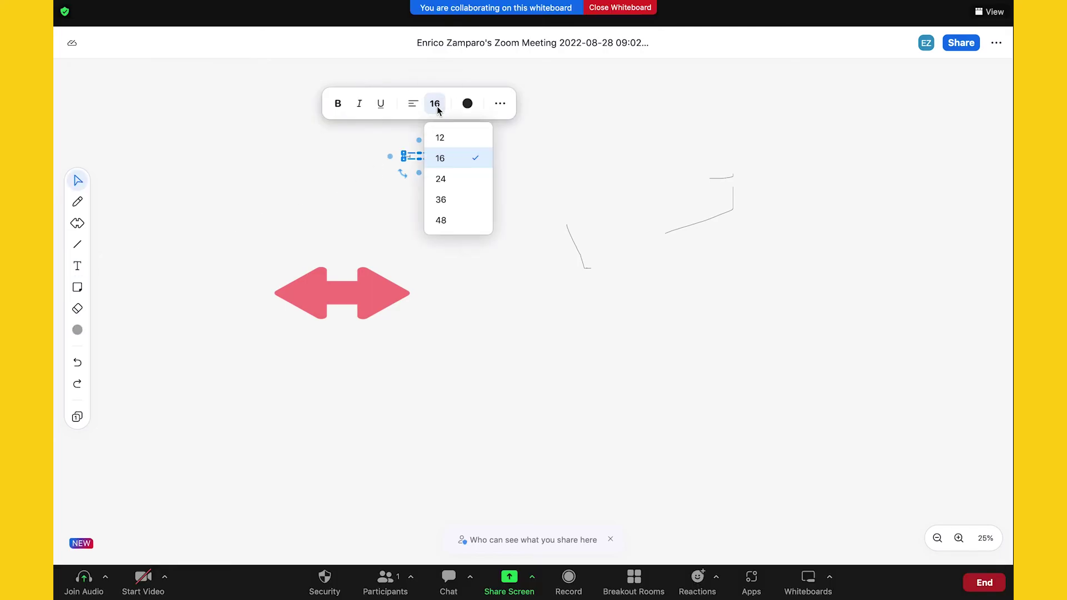
{"action": "left_click", "coordinate": [444, 221]}
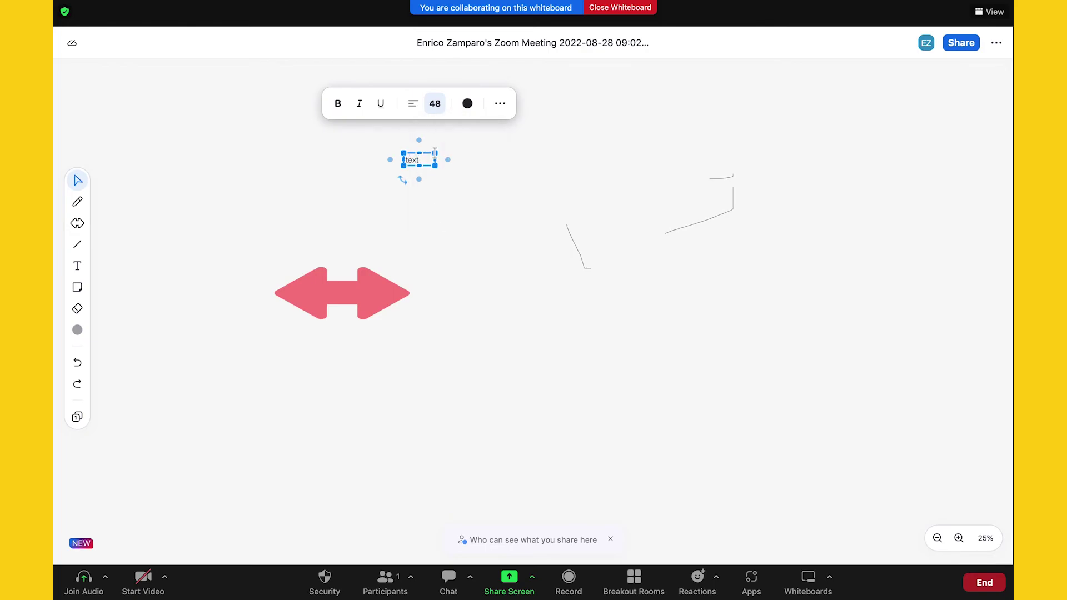
{"action": "left_click", "coordinate": [77, 301]}
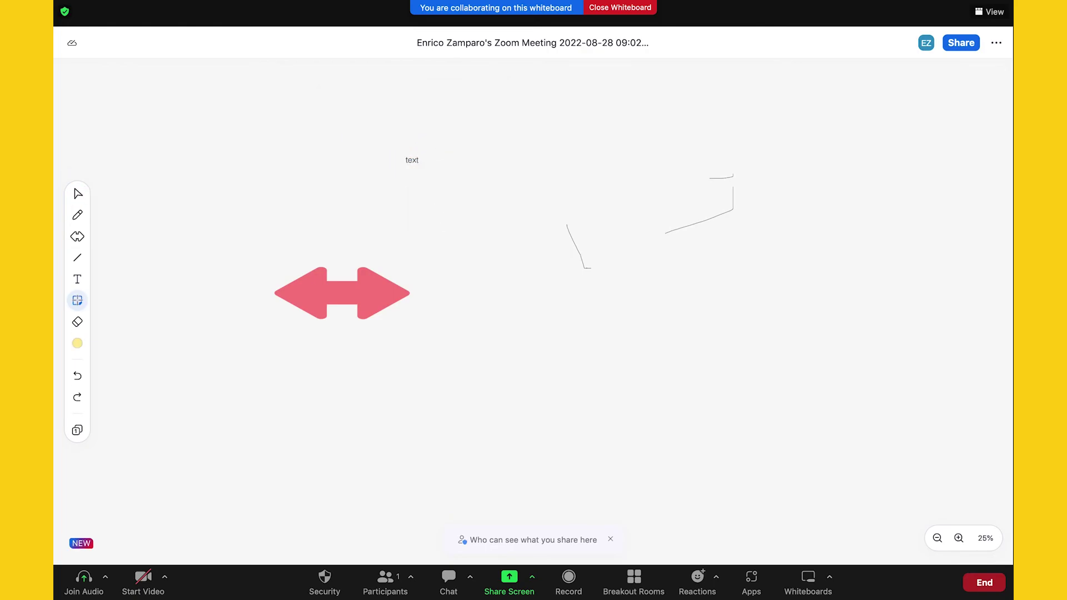
Step: Add a sticky note reading 'sticky note' to the left of the text
{"action": "left_click", "coordinate": [239, 175]}
{"action": "type", "text": "st"}
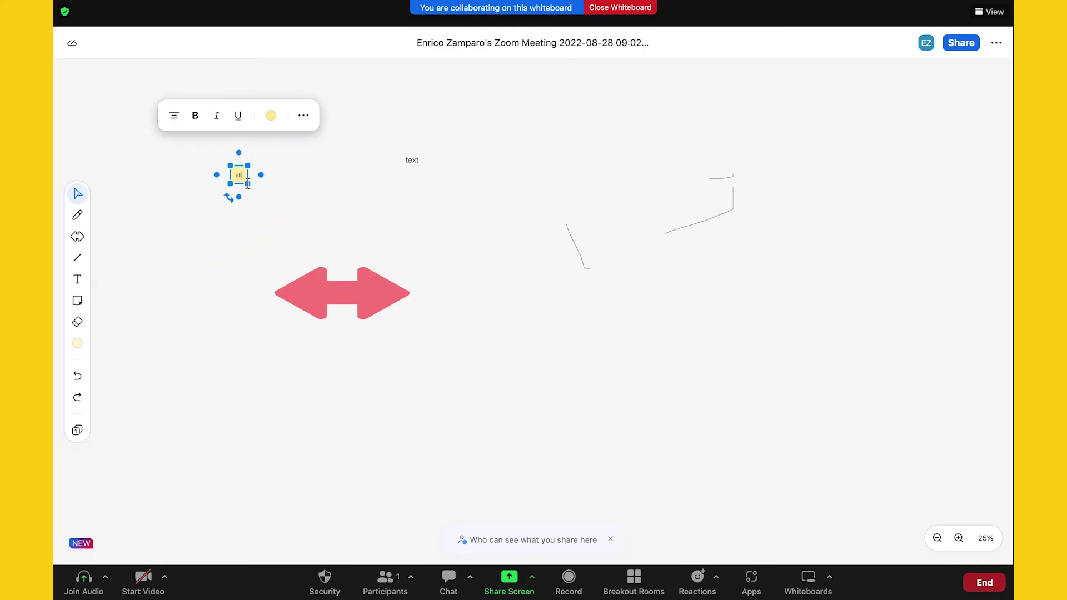
{"action": "type", "text": "icky note"}
{"action": "left_click", "coordinate": [317, 234]}
{"action": "left_click", "coordinate": [276, 201]}
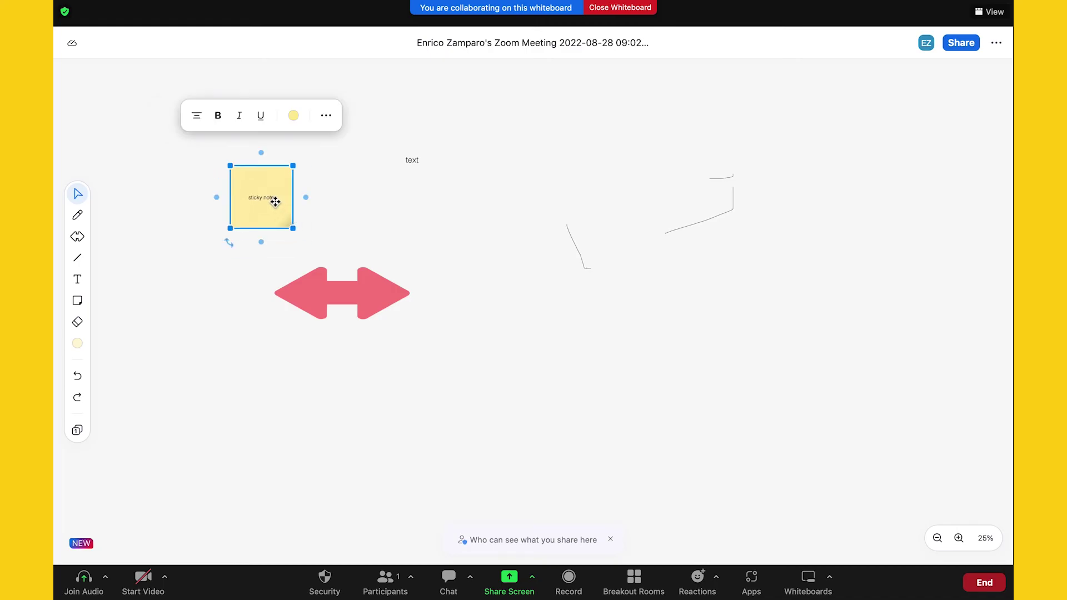
Step: Zoom to 50%, erase the right-hand line and the pink double arrow, then open and dismiss sharing settings
{"action": "left_click", "coordinate": [959, 538]}
{"action": "scroll", "coordinate": [305, 350], "scroll_direction": "left", "scroll_amount": 10}
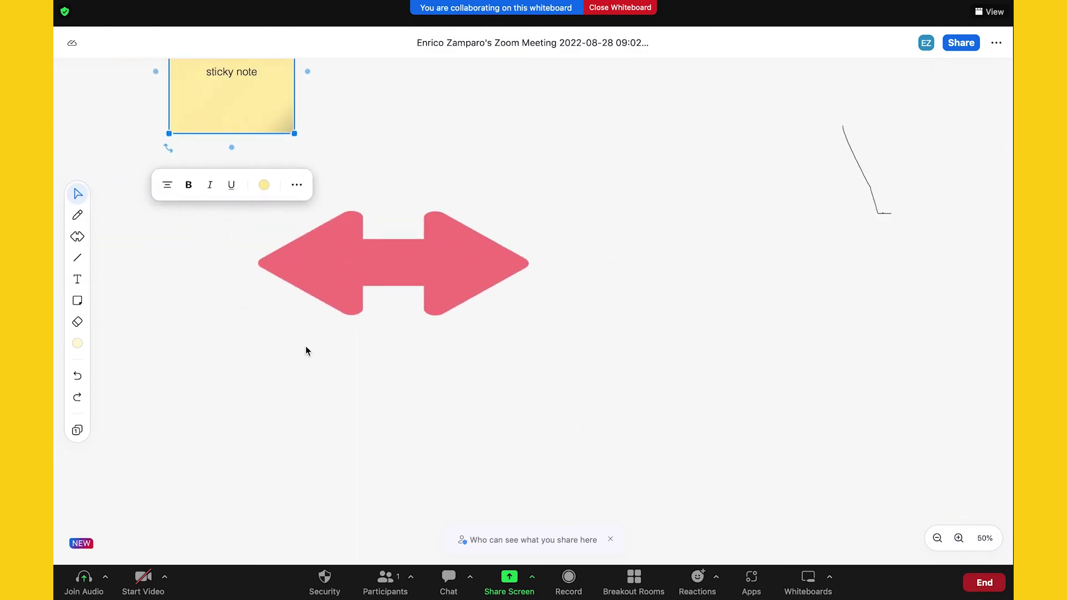
{"action": "scroll", "coordinate": [306, 351], "scroll_direction": "up", "scroll_amount": 3}
{"action": "scroll", "coordinate": [306, 350], "scroll_direction": "up", "scroll_amount": 2}
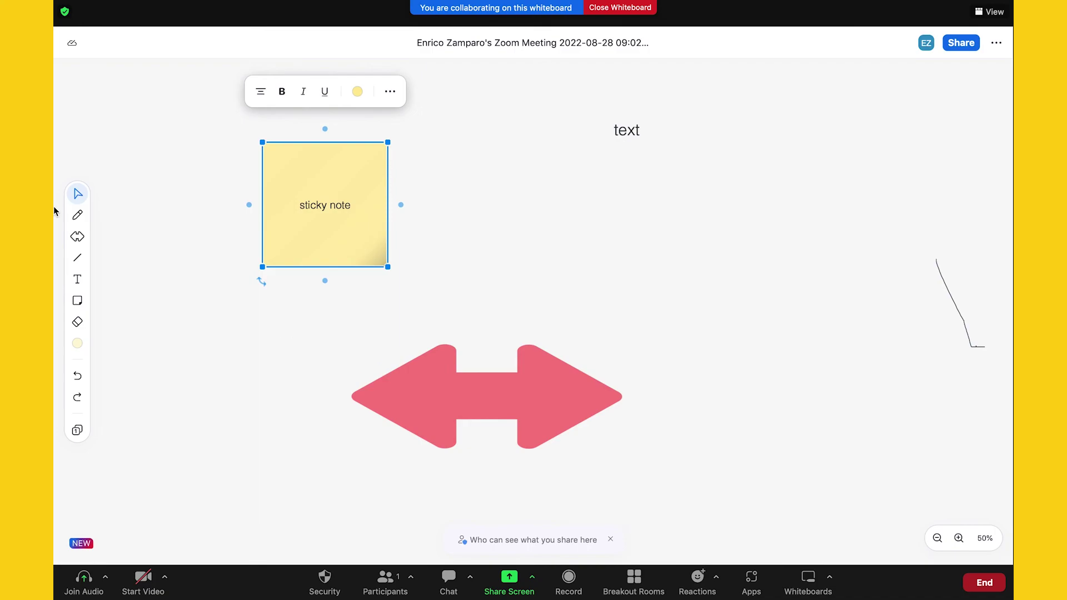
{"action": "left_click", "coordinate": [78, 322]}
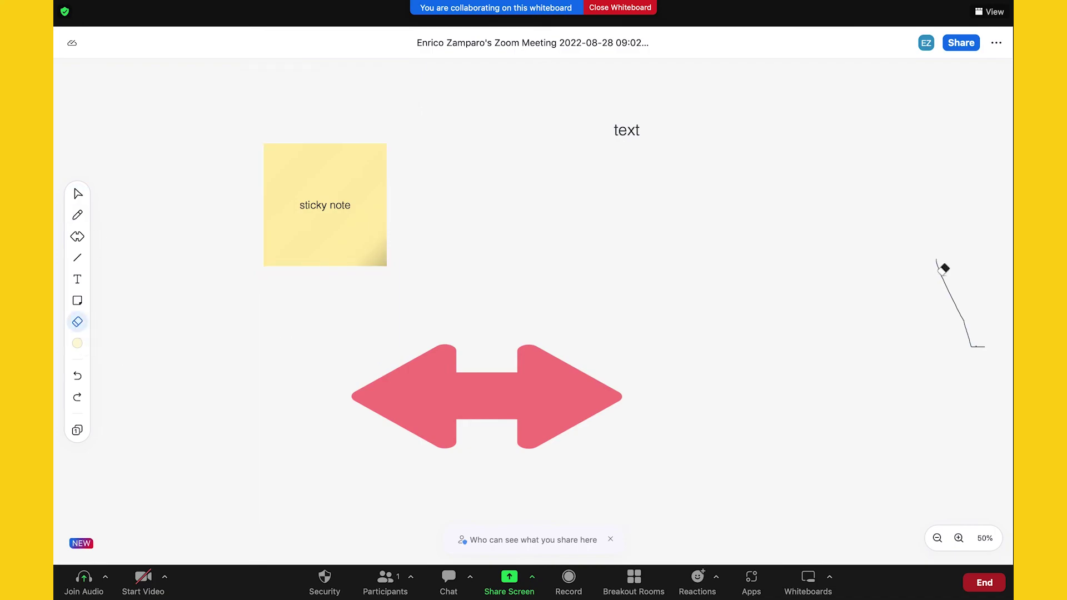
{"action": "left_click", "coordinate": [943, 268]}
{"action": "left_click", "coordinate": [554, 367]}
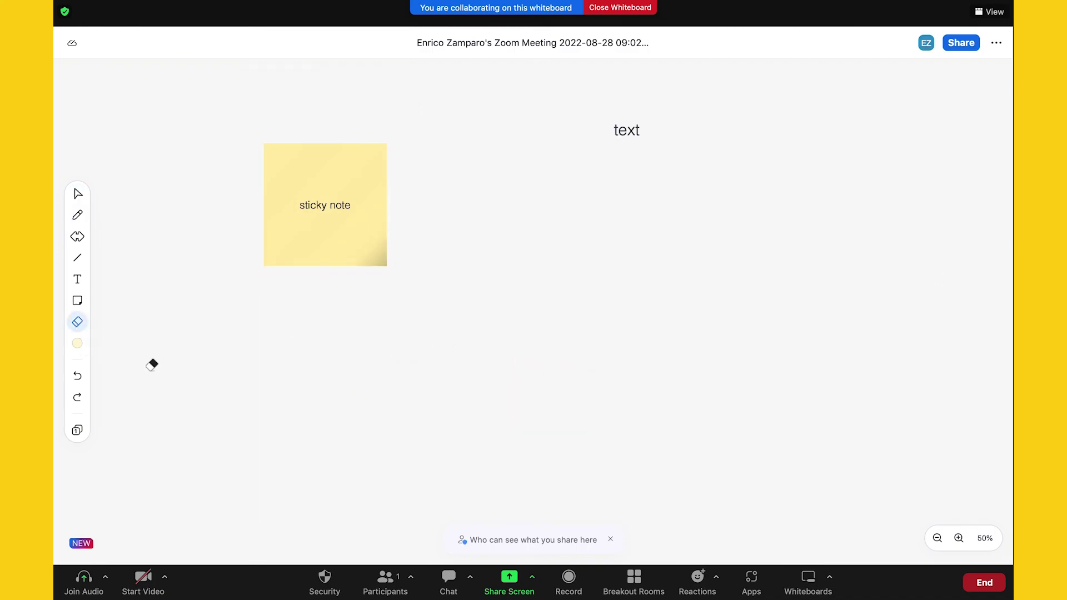
{"action": "left_click", "coordinate": [964, 45]}
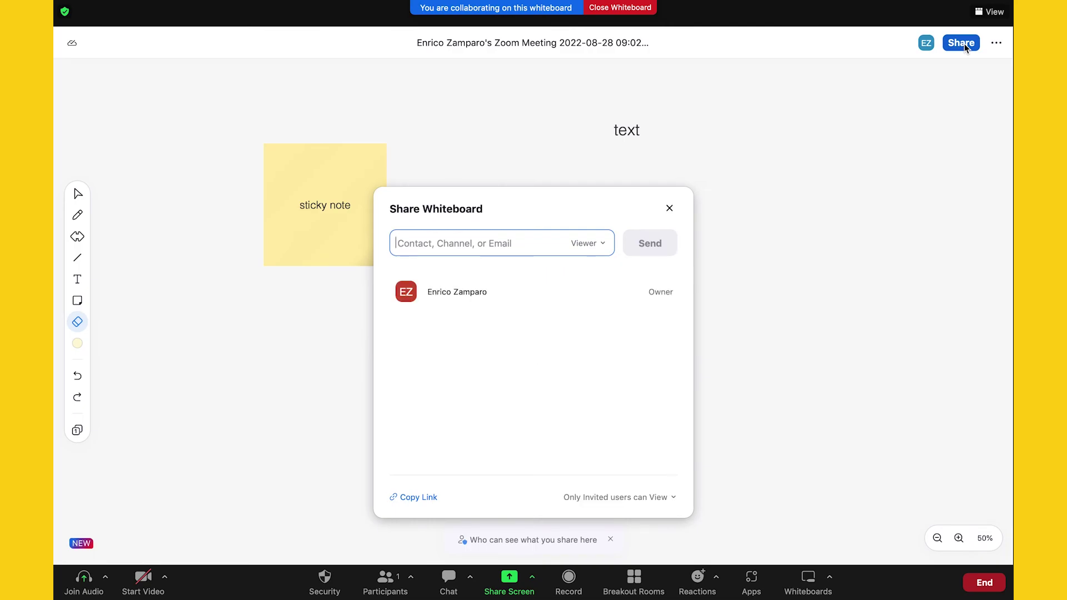
{"action": "key", "text": "Escape"}
Step: Look through the whiteboard's additional options menu, then dismiss it without choosing anything
{"action": "left_click", "coordinate": [996, 45]}
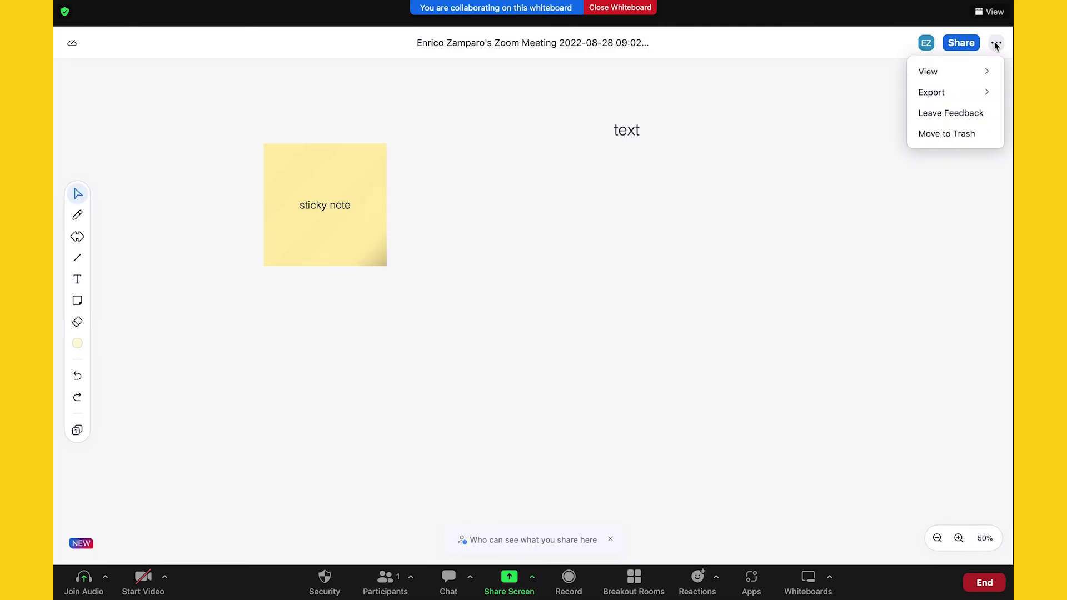
{"action": "mouse_move", "coordinate": [979, 69]}
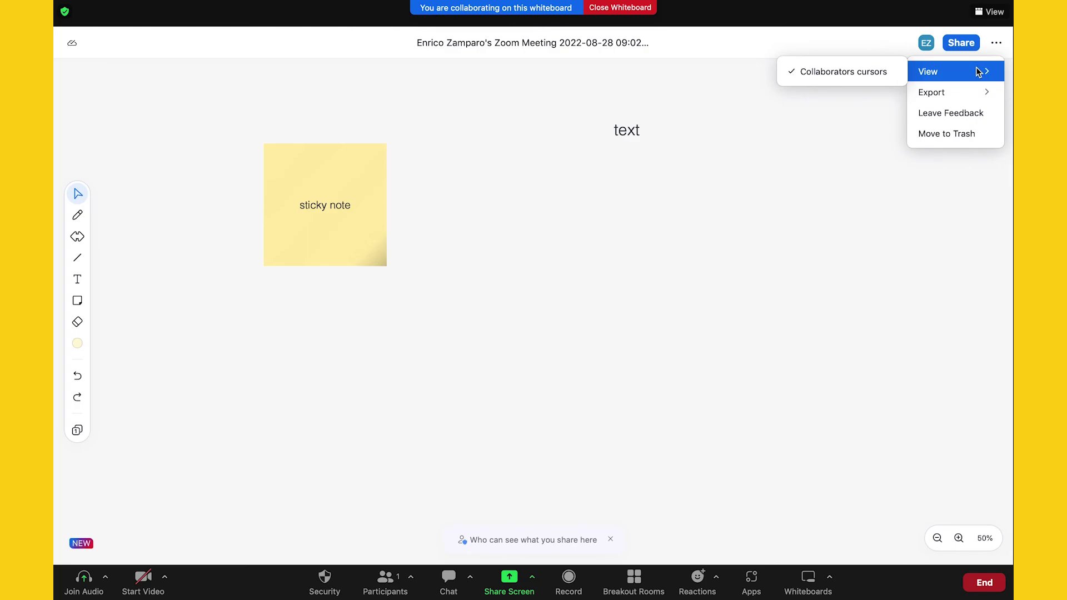
{"action": "mouse_move", "coordinate": [973, 97]}
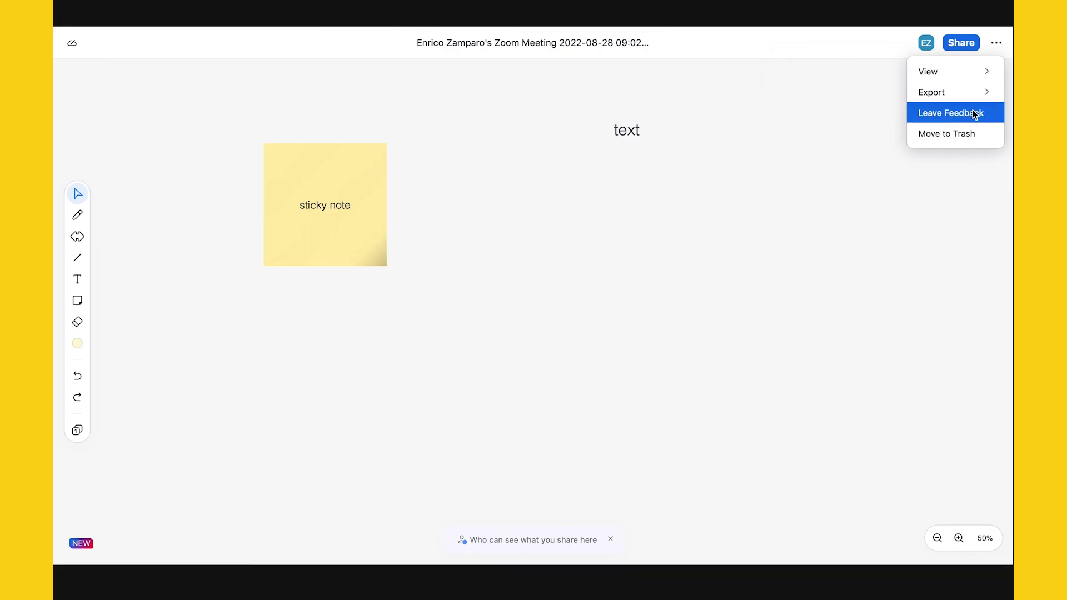
{"action": "left_click", "coordinate": [965, 221]}
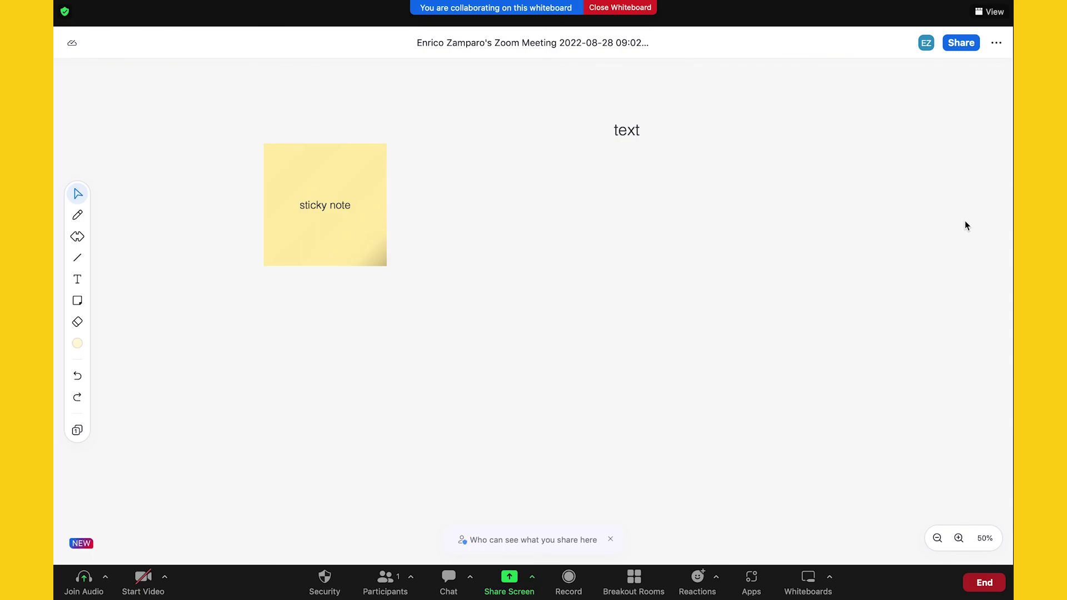